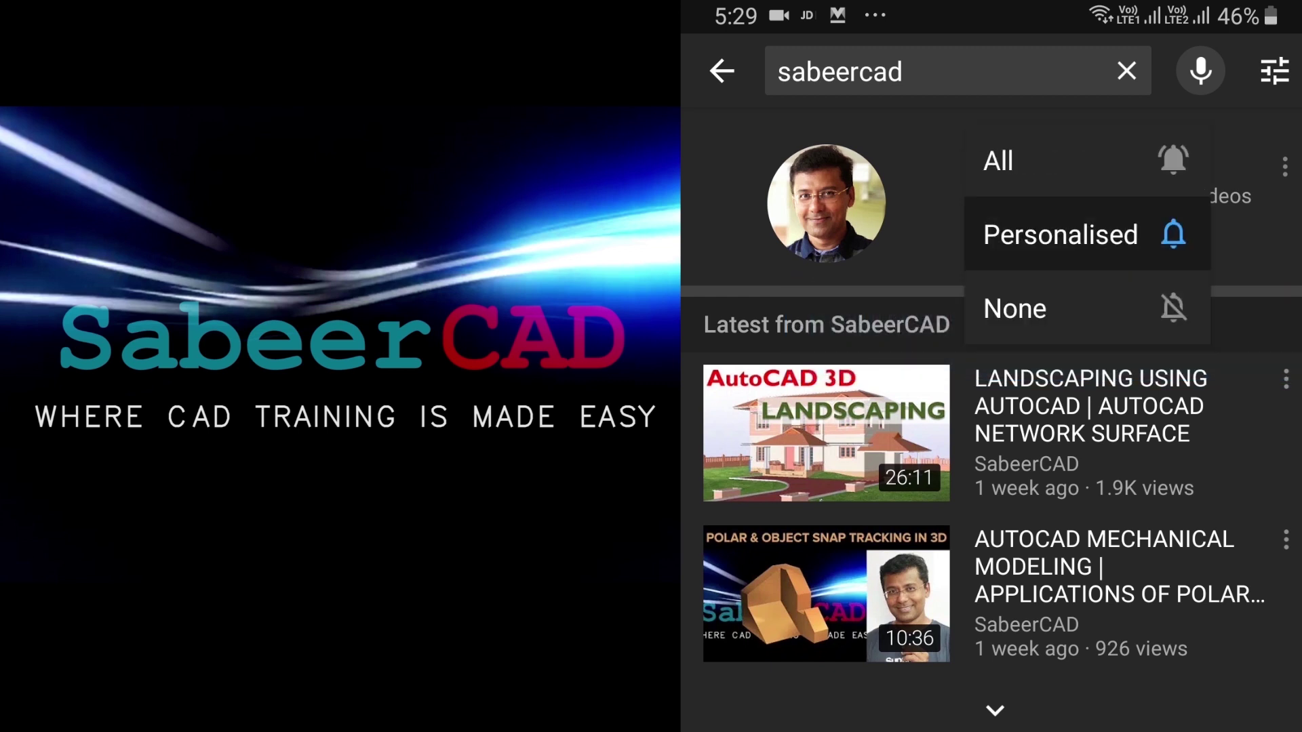
Change the CAD training channel's bell notifications from Personalised to All
left_click(1084, 161)
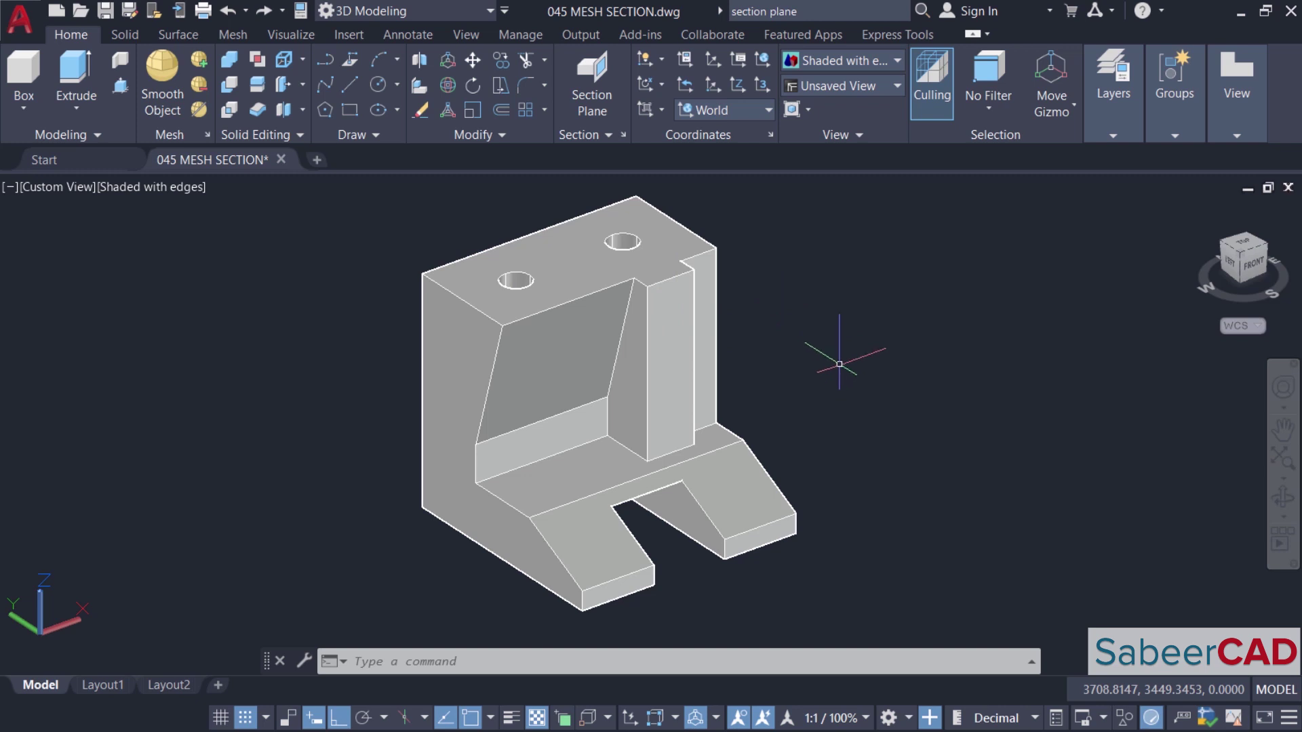
left_click(124, 37)
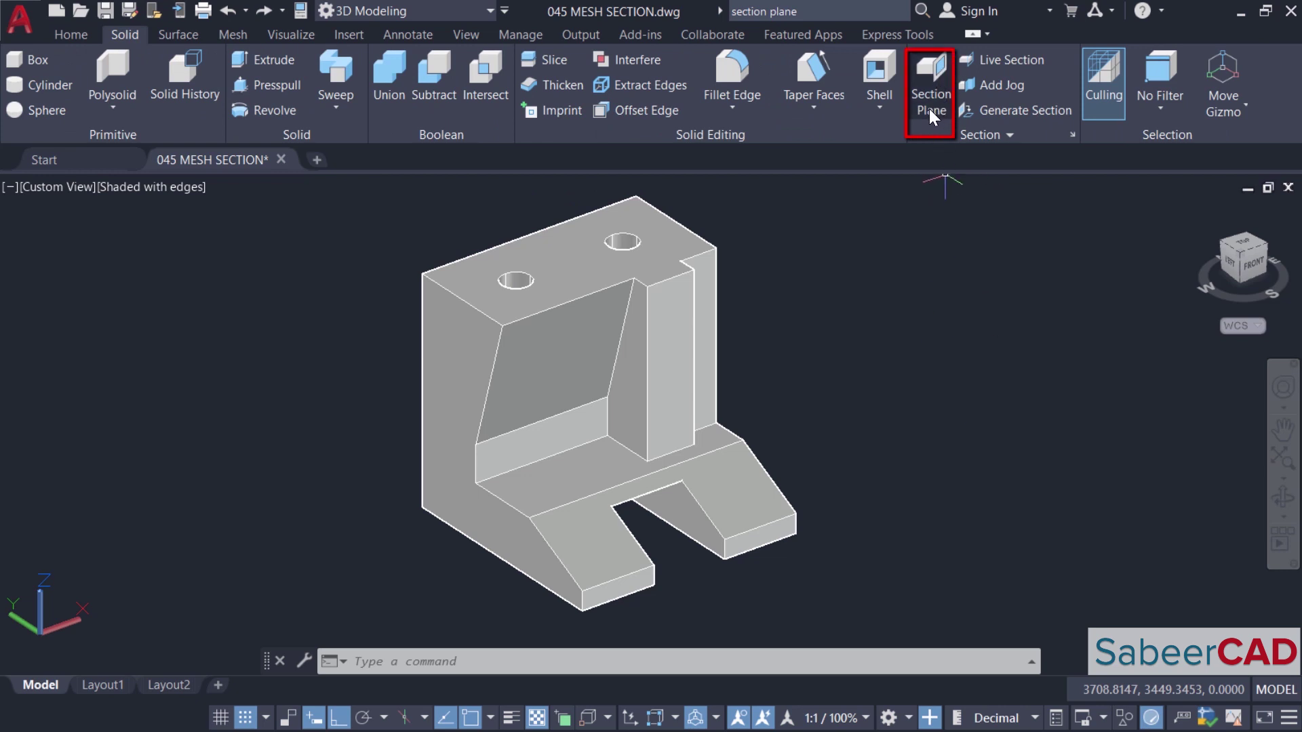
left_click(226, 35)
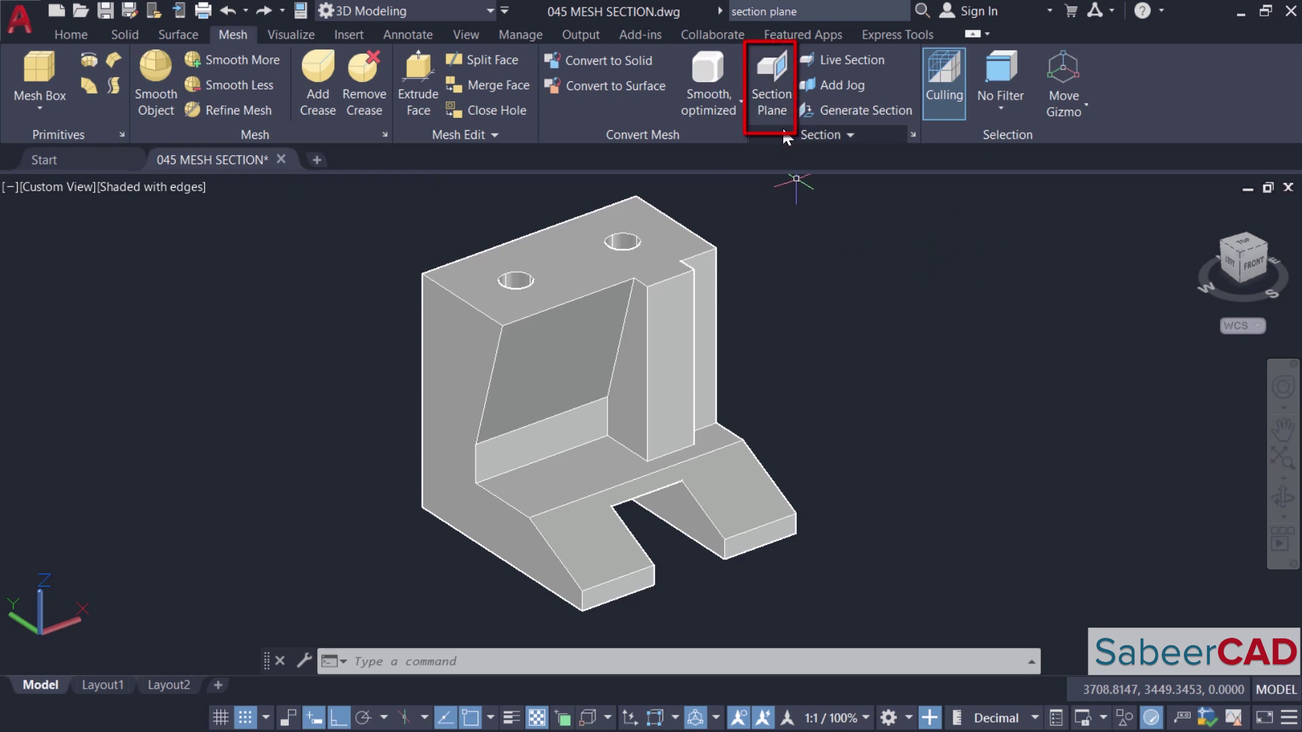
left_click(68, 31)
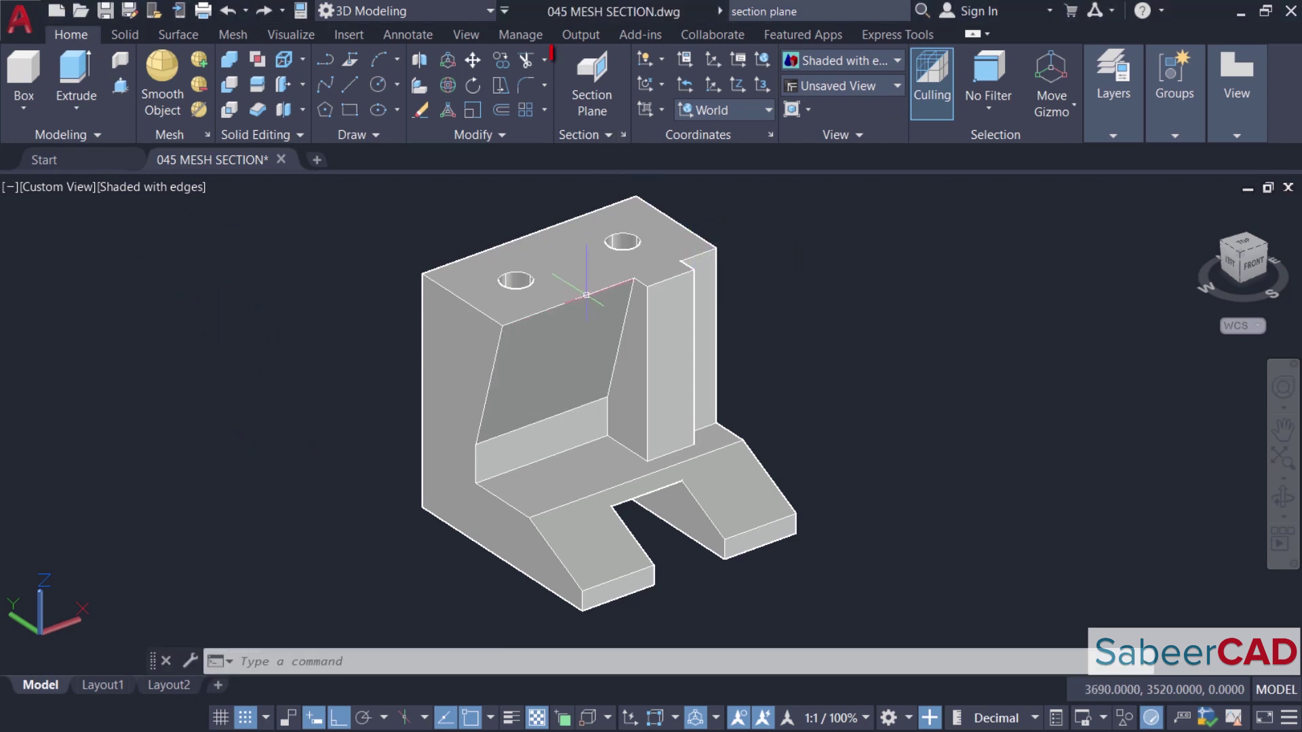
Place a section plane on the bracket's top face and drop it 20 units with Osnap off
left_click(597, 74)
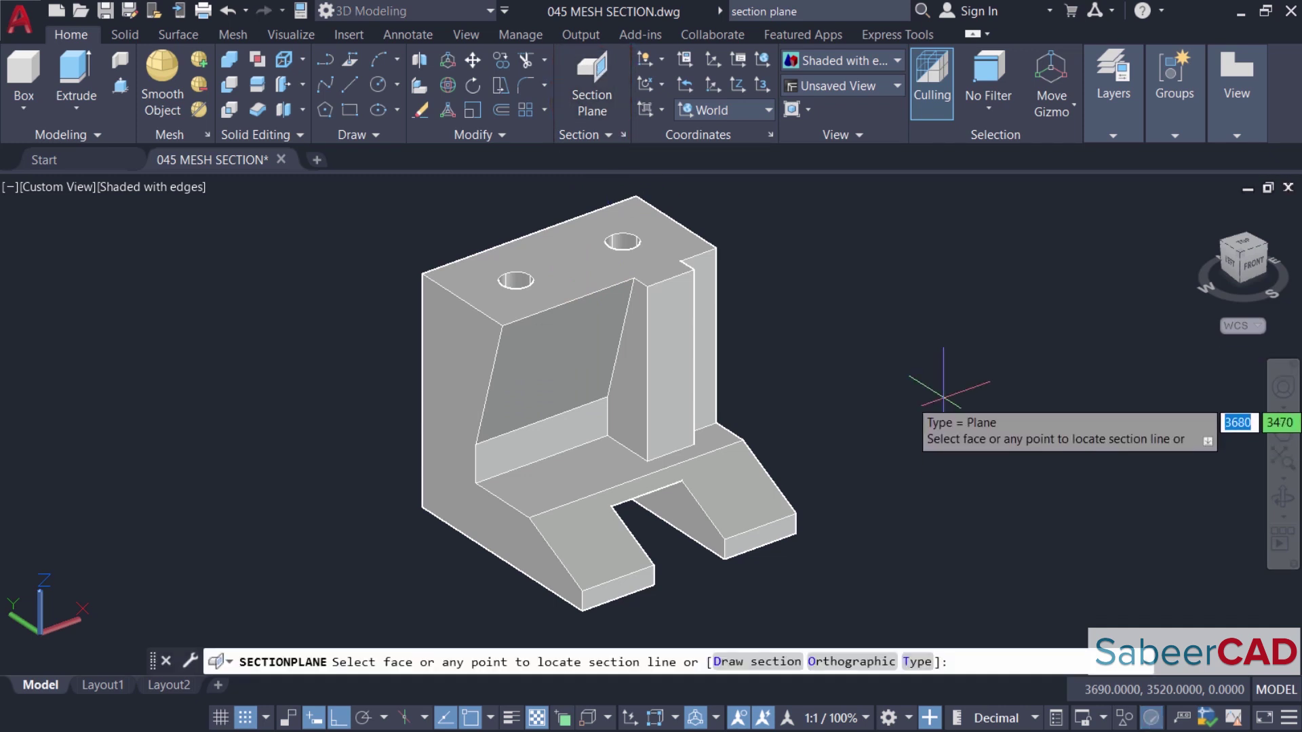
left_click(568, 260)
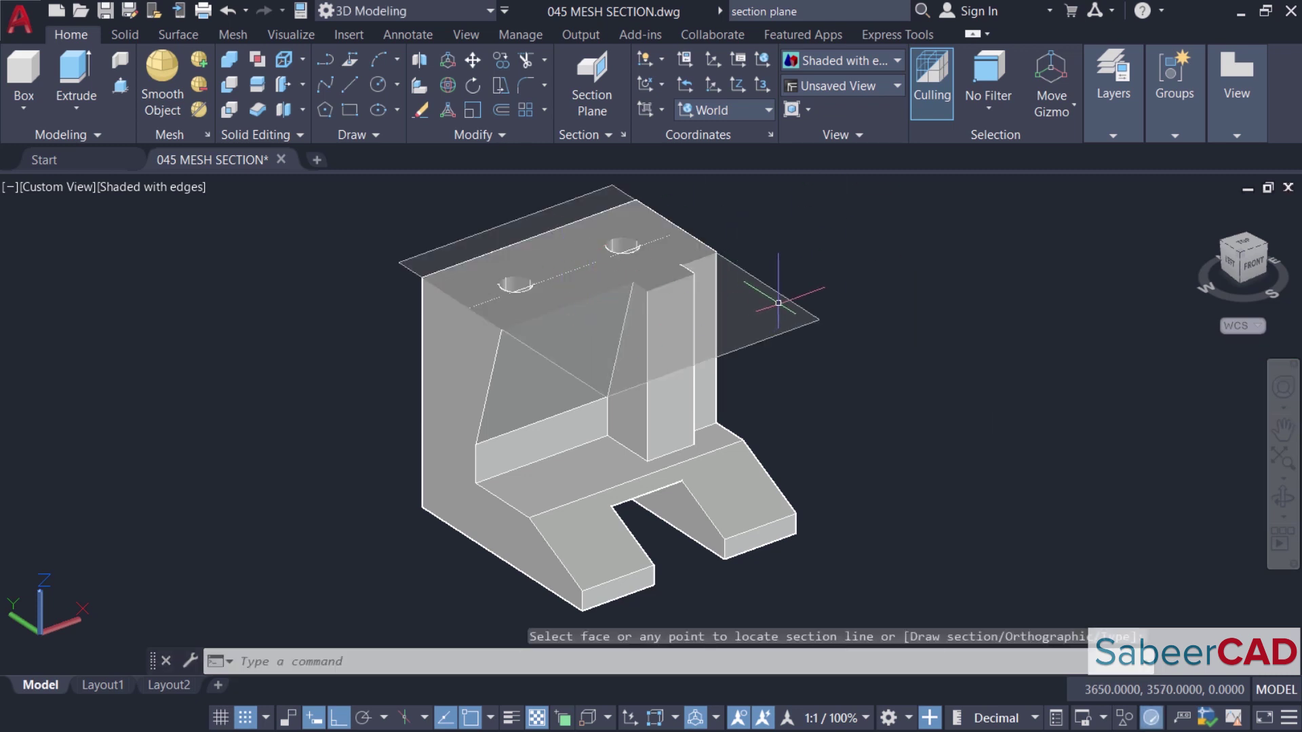
scroll(599, 220, "up", 2)
left_click(570, 274)
left_click(570, 274)
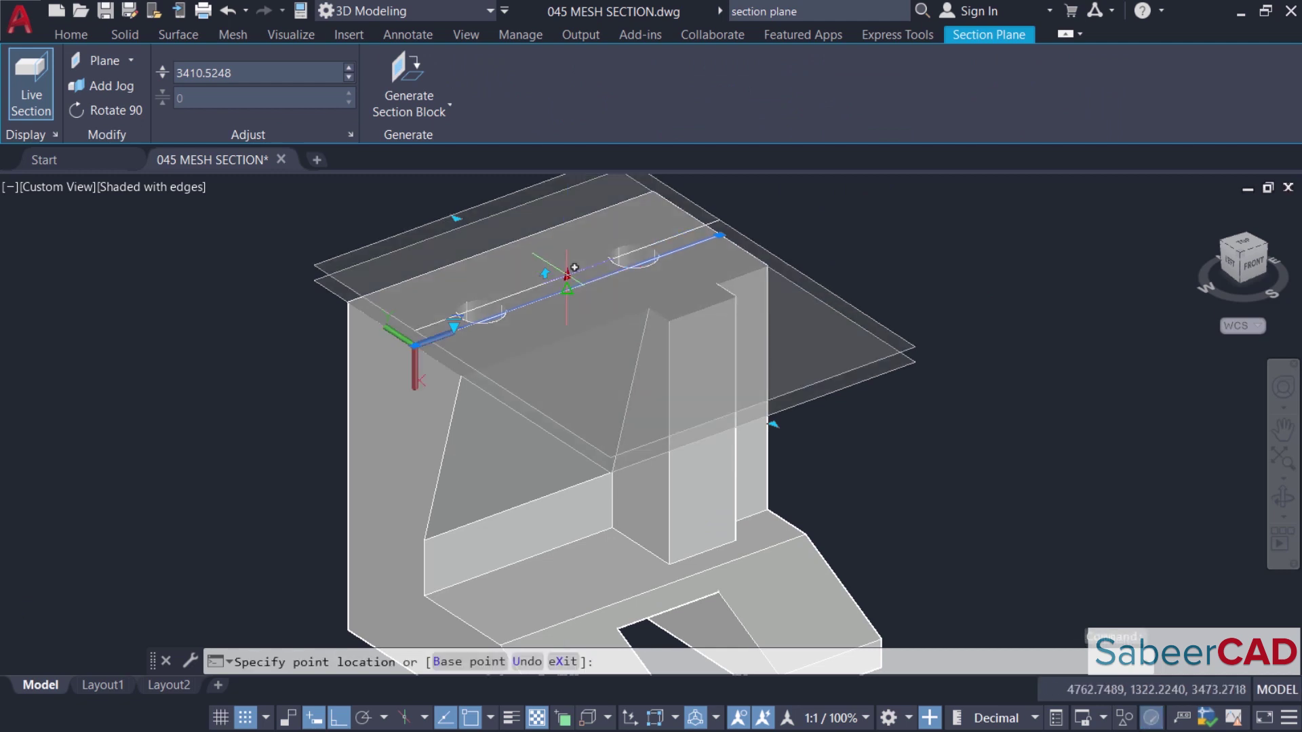
left_click(470, 721)
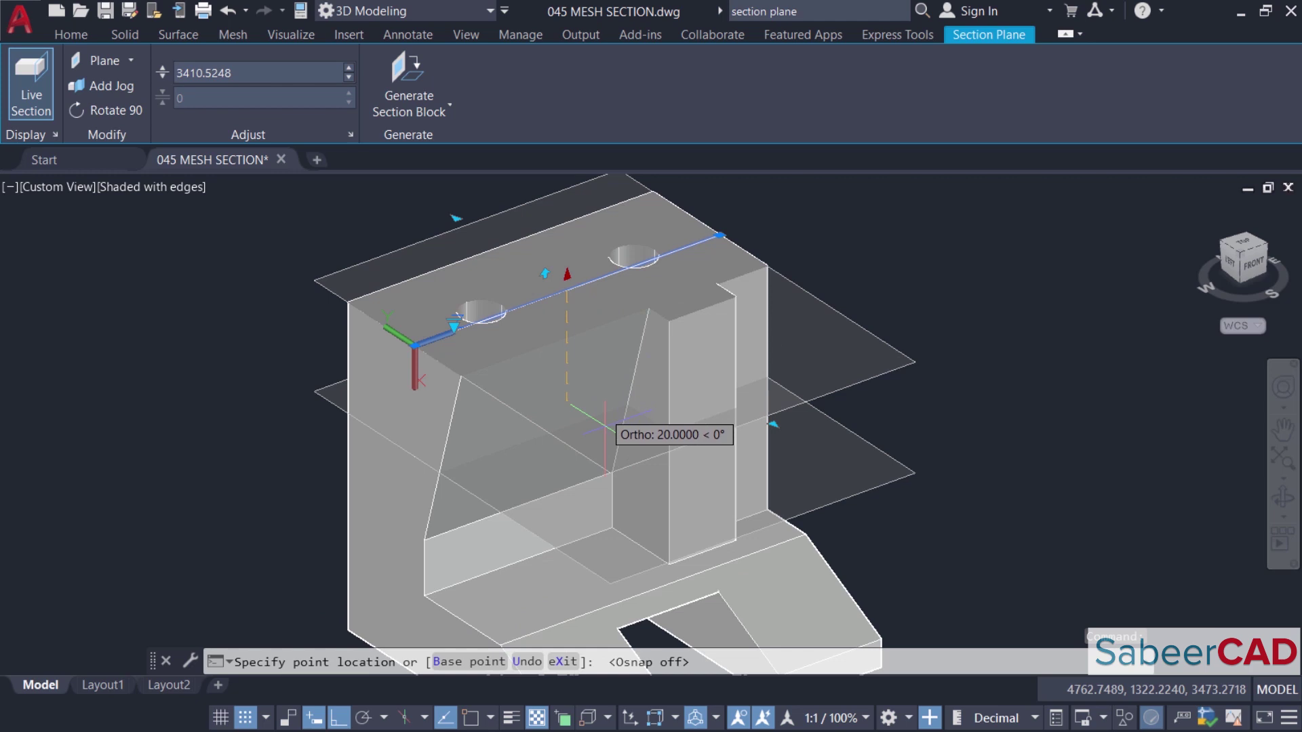
left_click(606, 434)
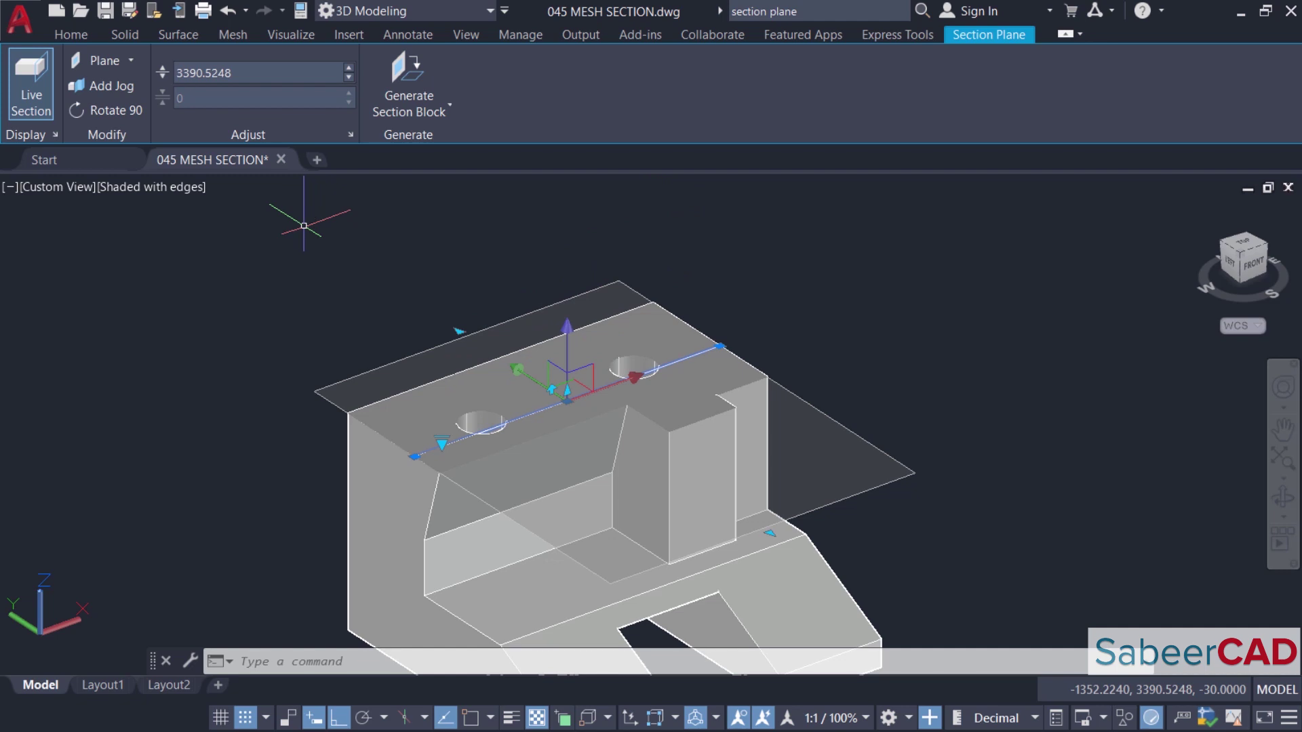
Toggle Live Section off and on, then extend the plane's back edge to the top-left
left_click(18, 84)
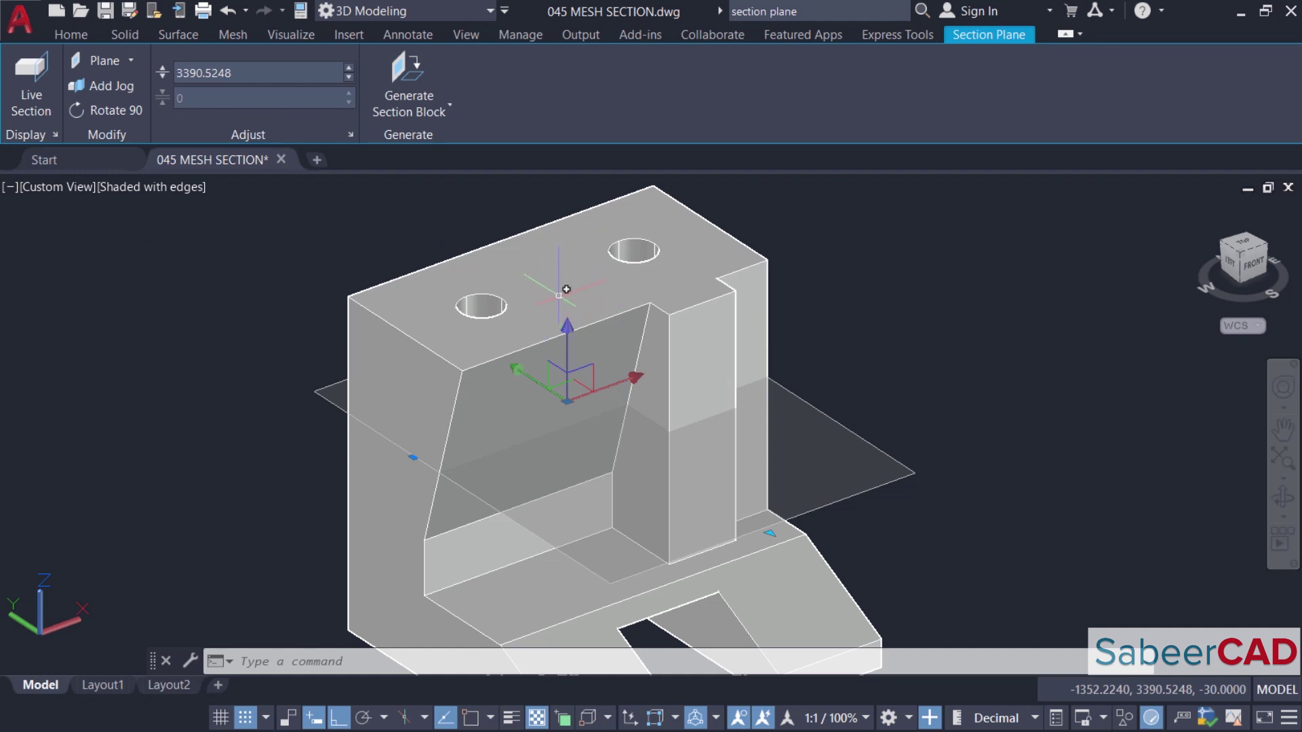
left_click(22, 92)
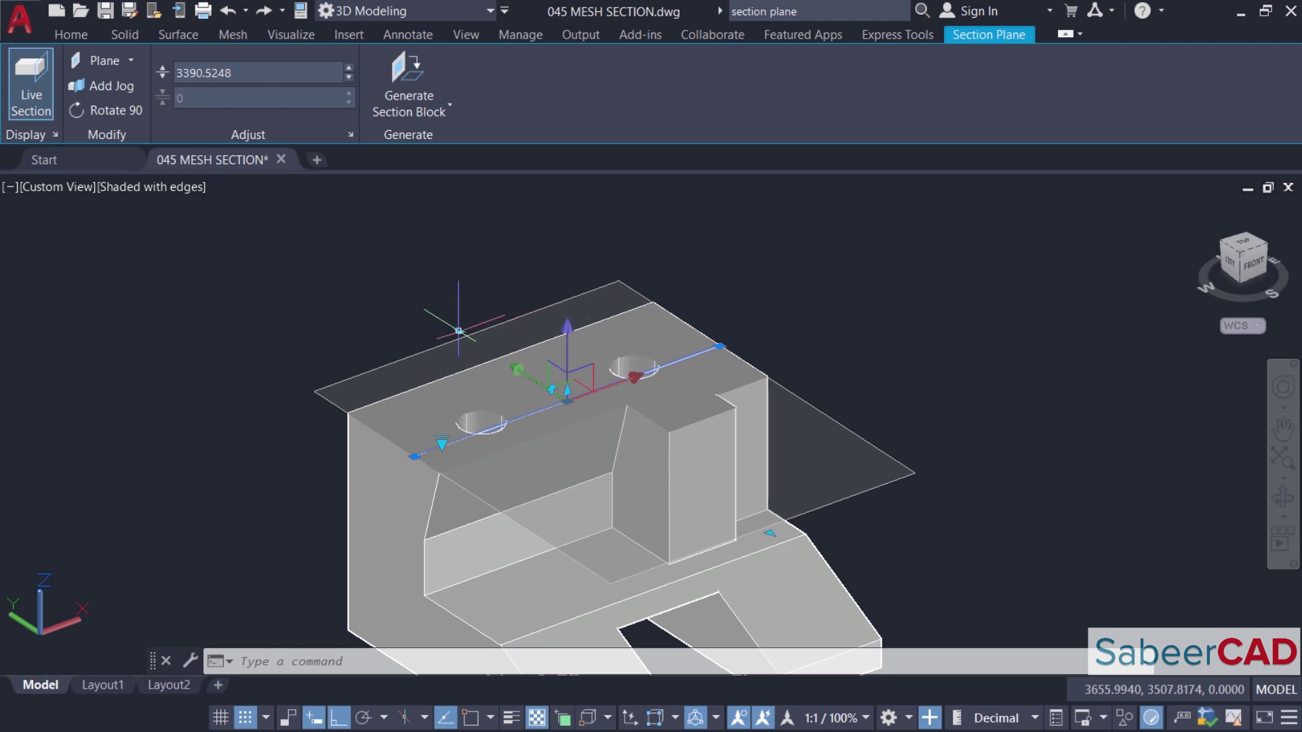
left_click(459, 330)
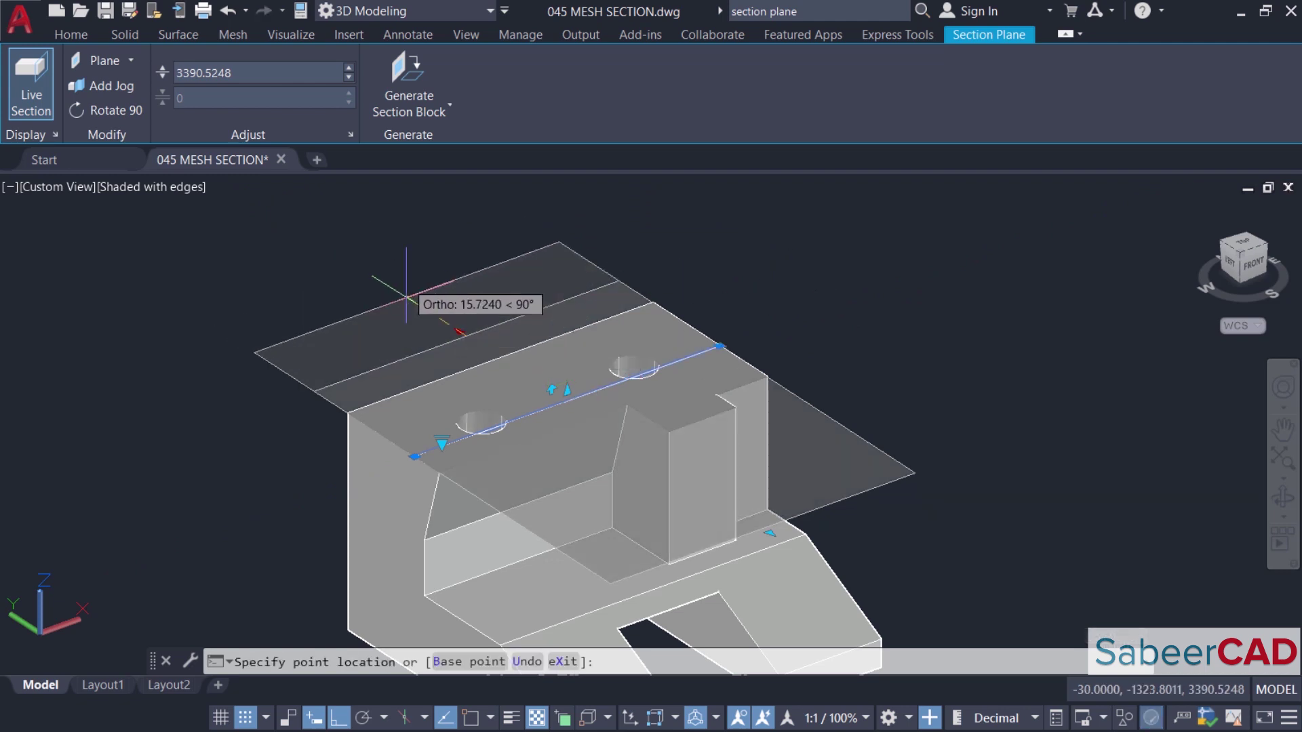
left_click(327, 248)
Stretch the plane's right endpoint to the upper right, then undo the stray grip edit with U
left_click(719, 346)
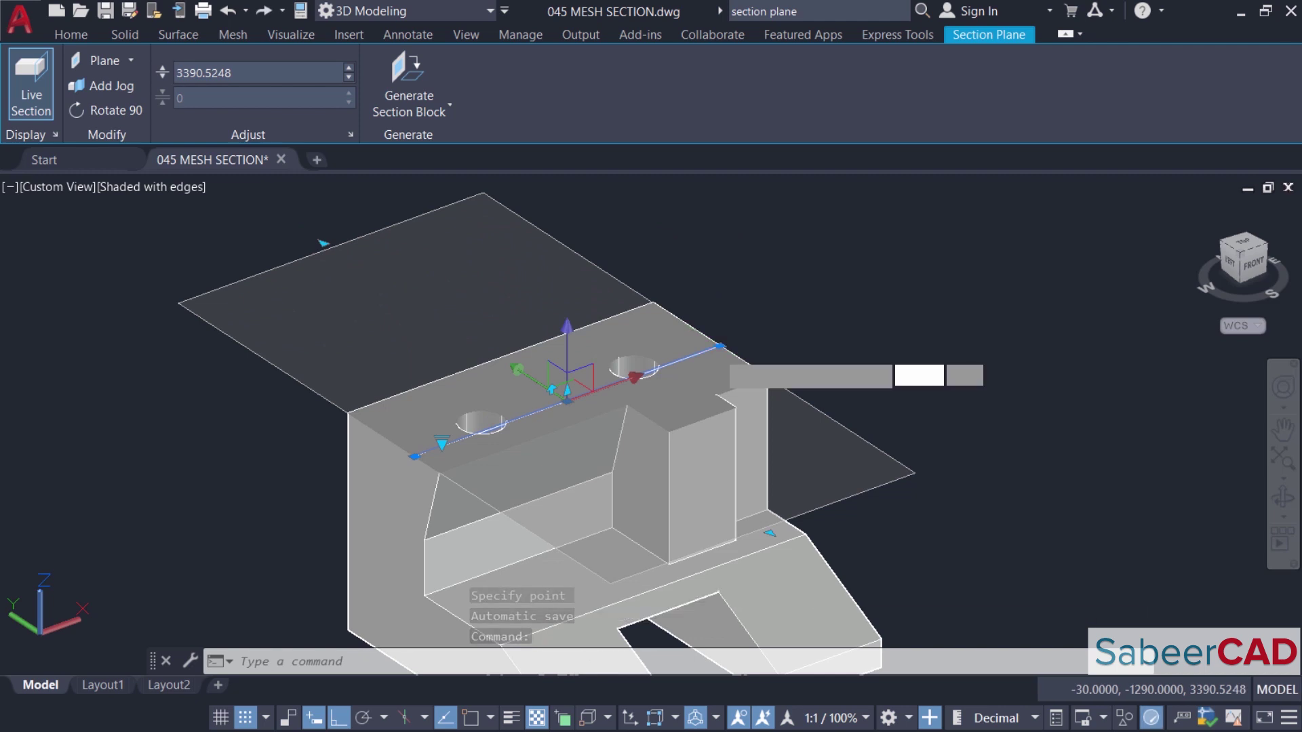
left_click(930, 269)
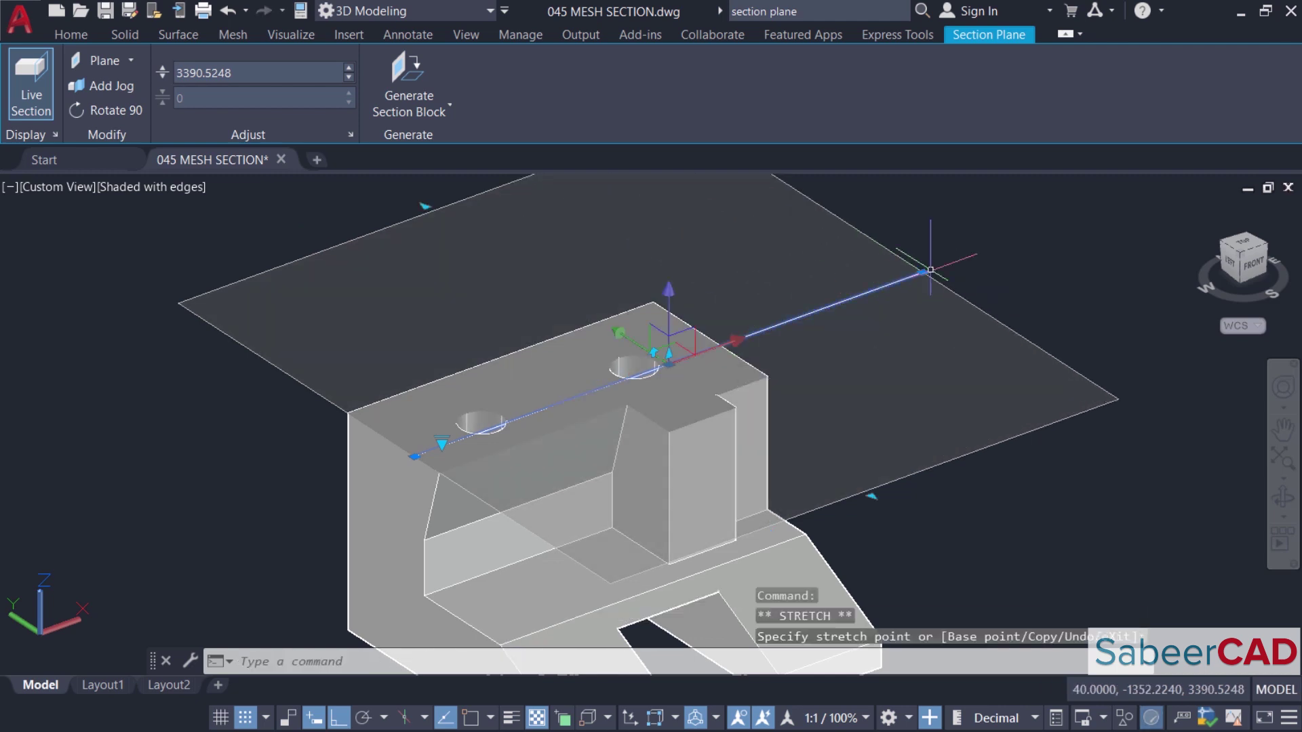
left_click(653, 351)
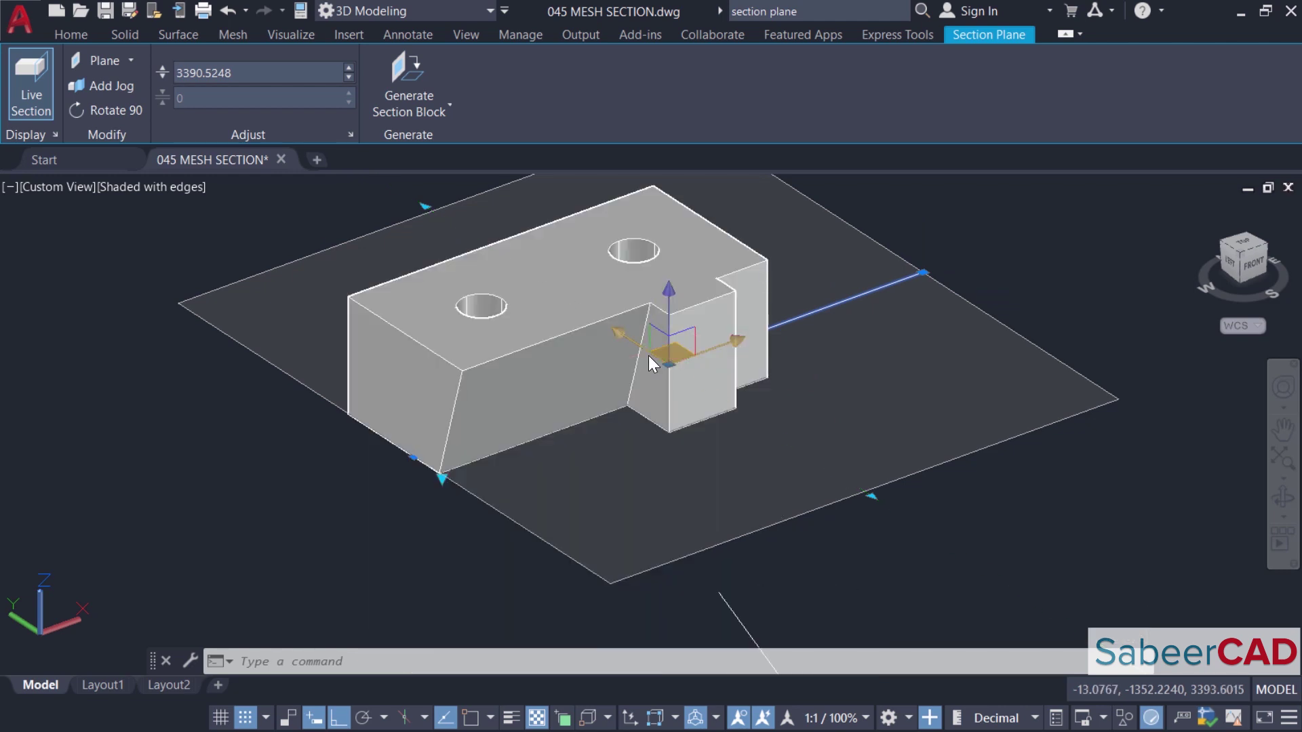
type("u")
key("Return")
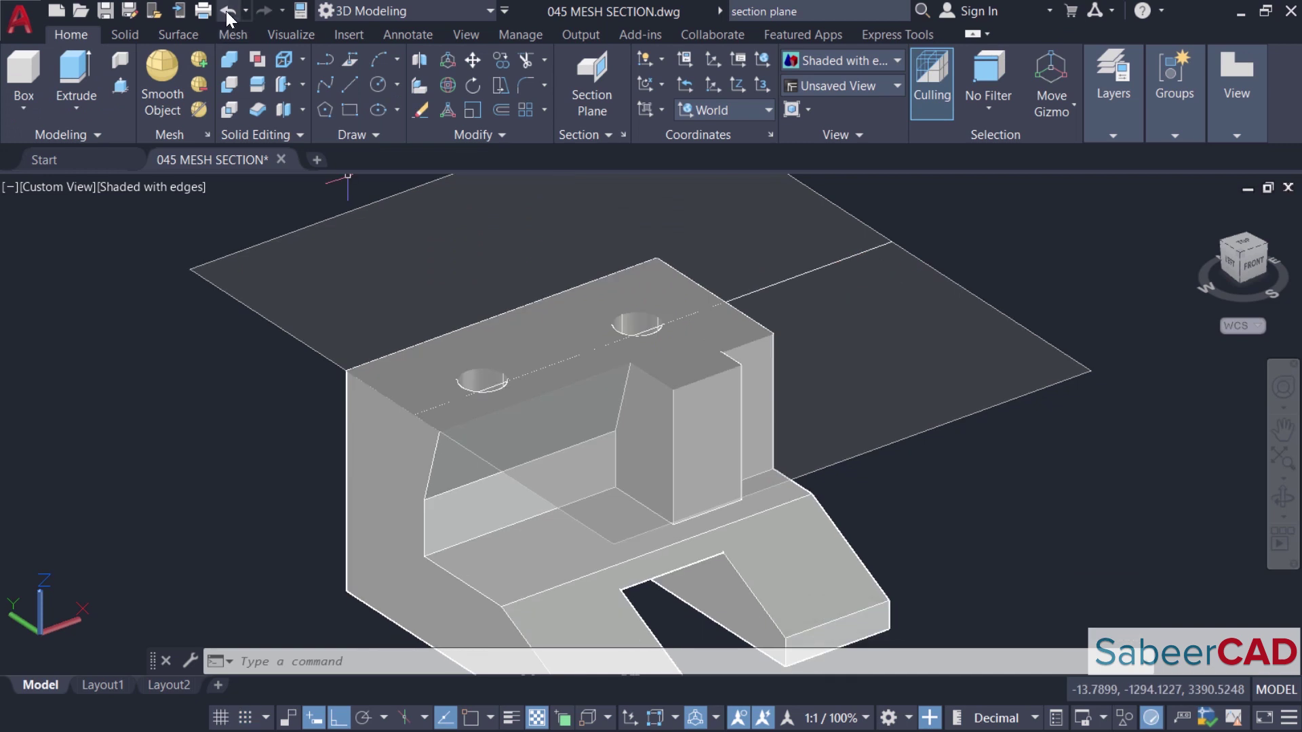
Undo the last two edits and select the section plane for 3D Rotate
left_click(226, 11)
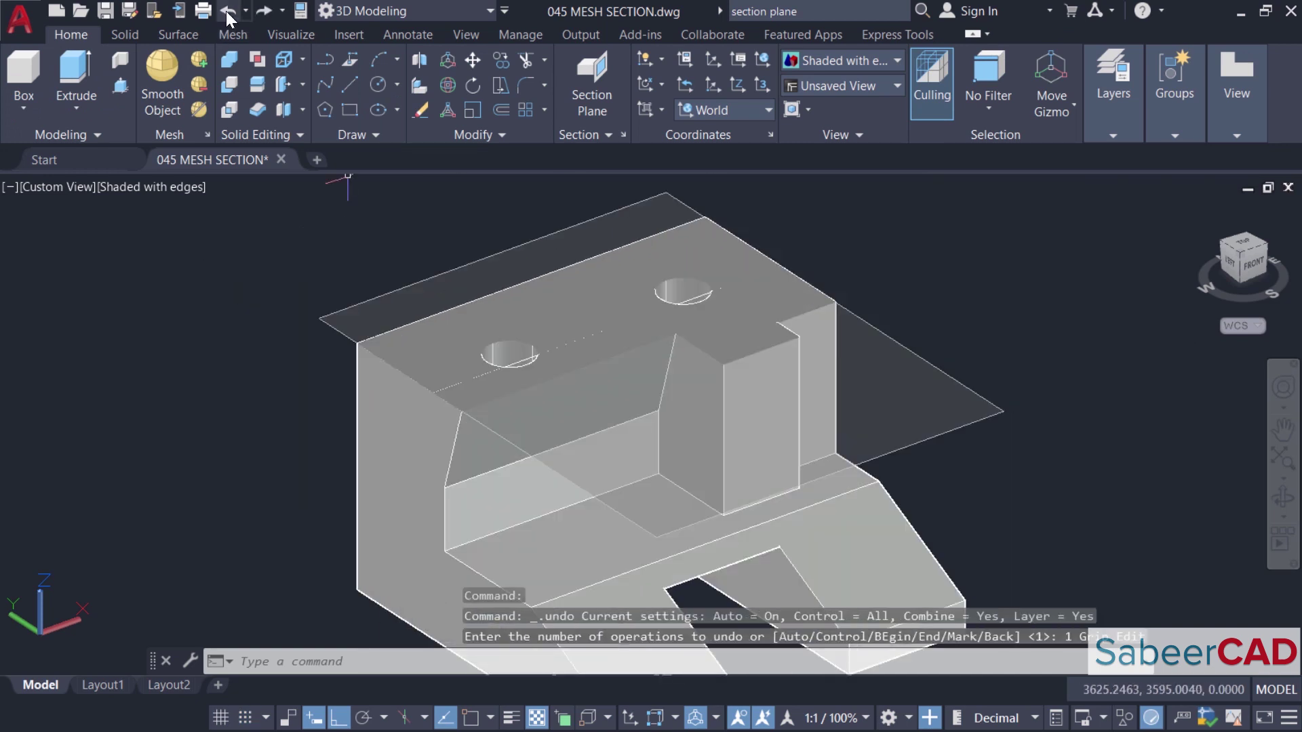
left_click(226, 11)
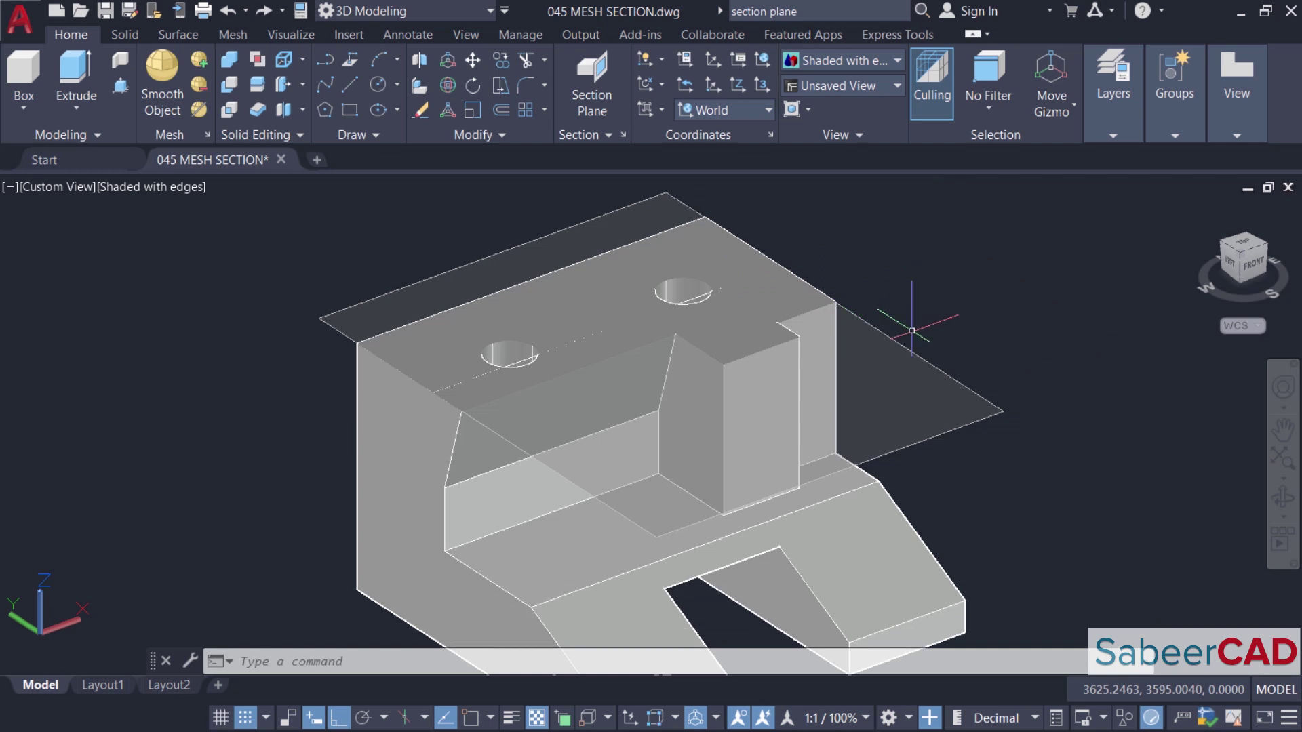
left_click(447, 90)
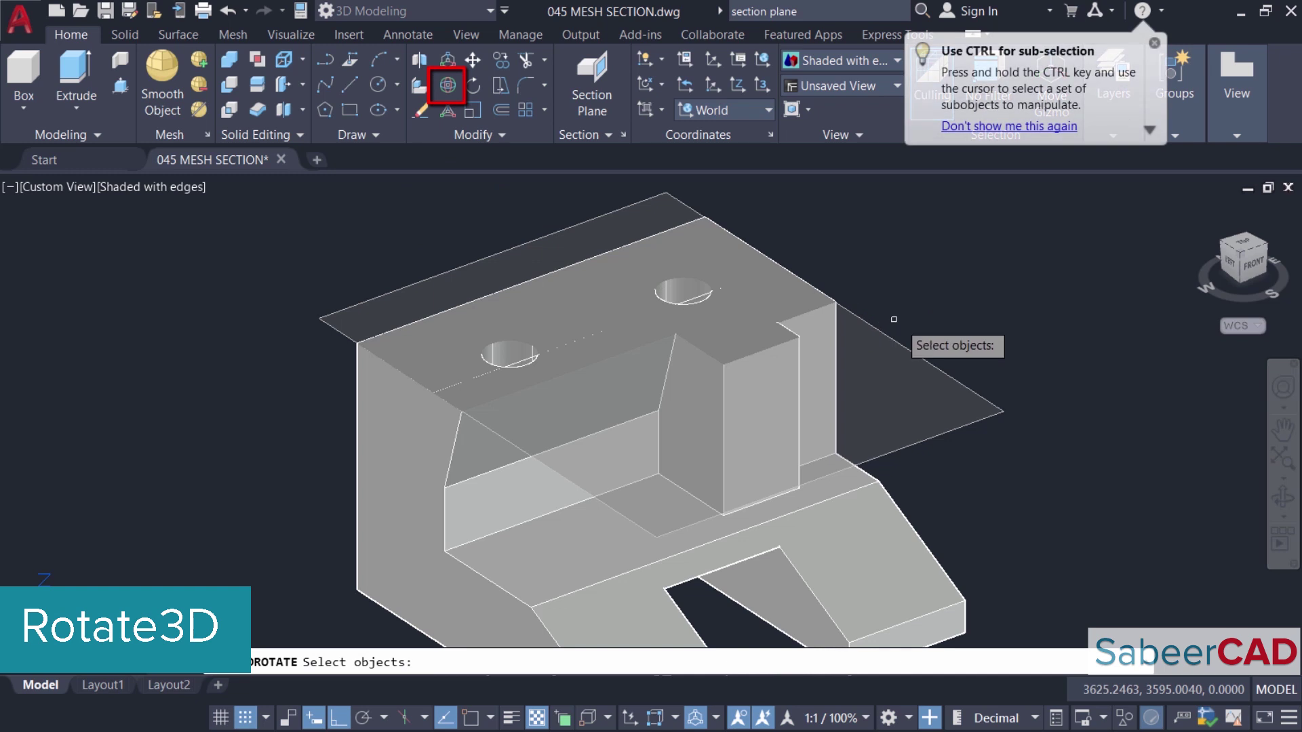
left_click(975, 339)
left_click(905, 407)
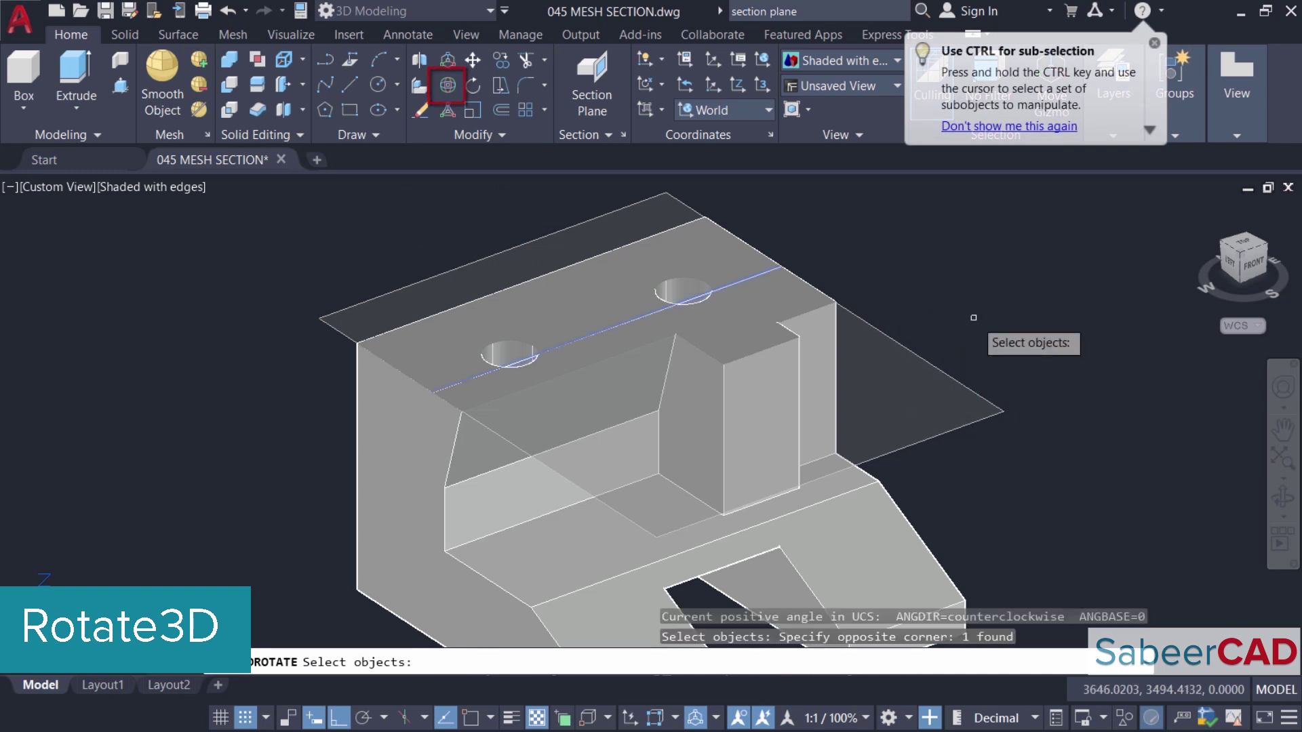
key("Return")
Rotate the section plane 45° with grid snap off, then undo the rotation
left_click(1154, 44)
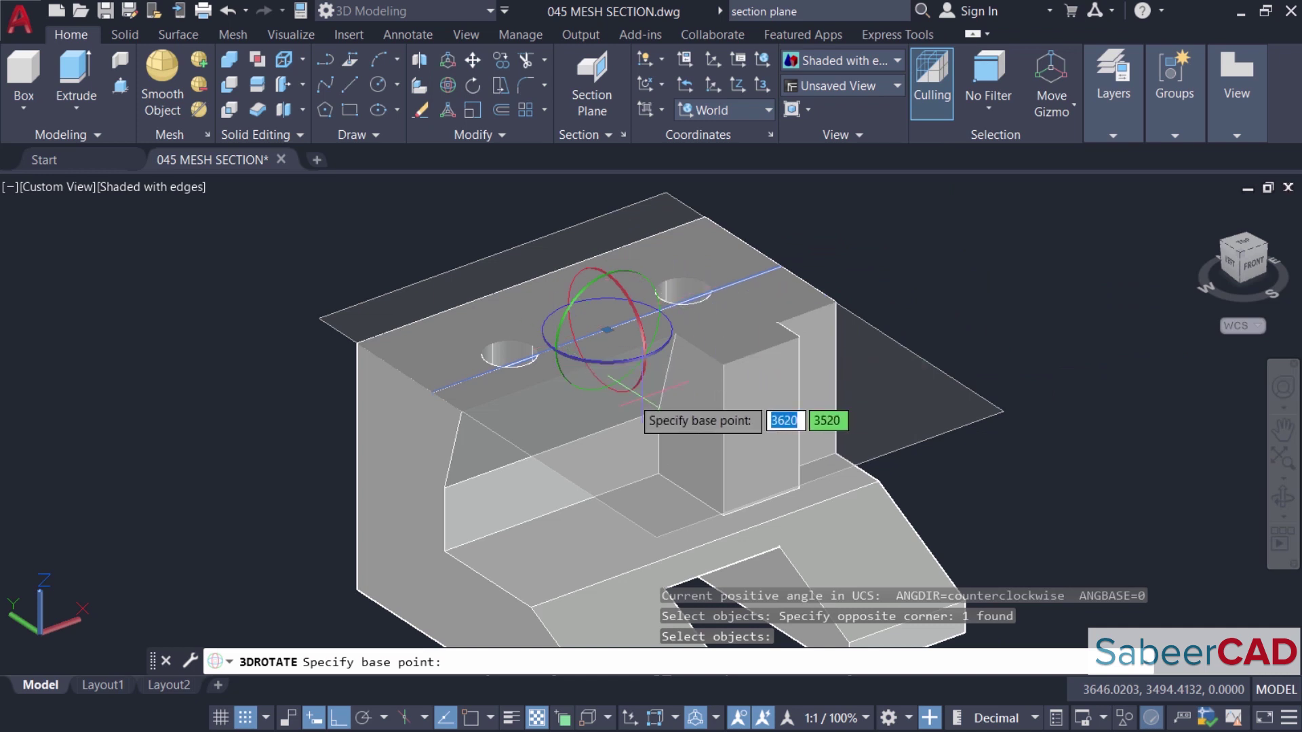
scroll(615, 310, "up", 2)
key("F9")
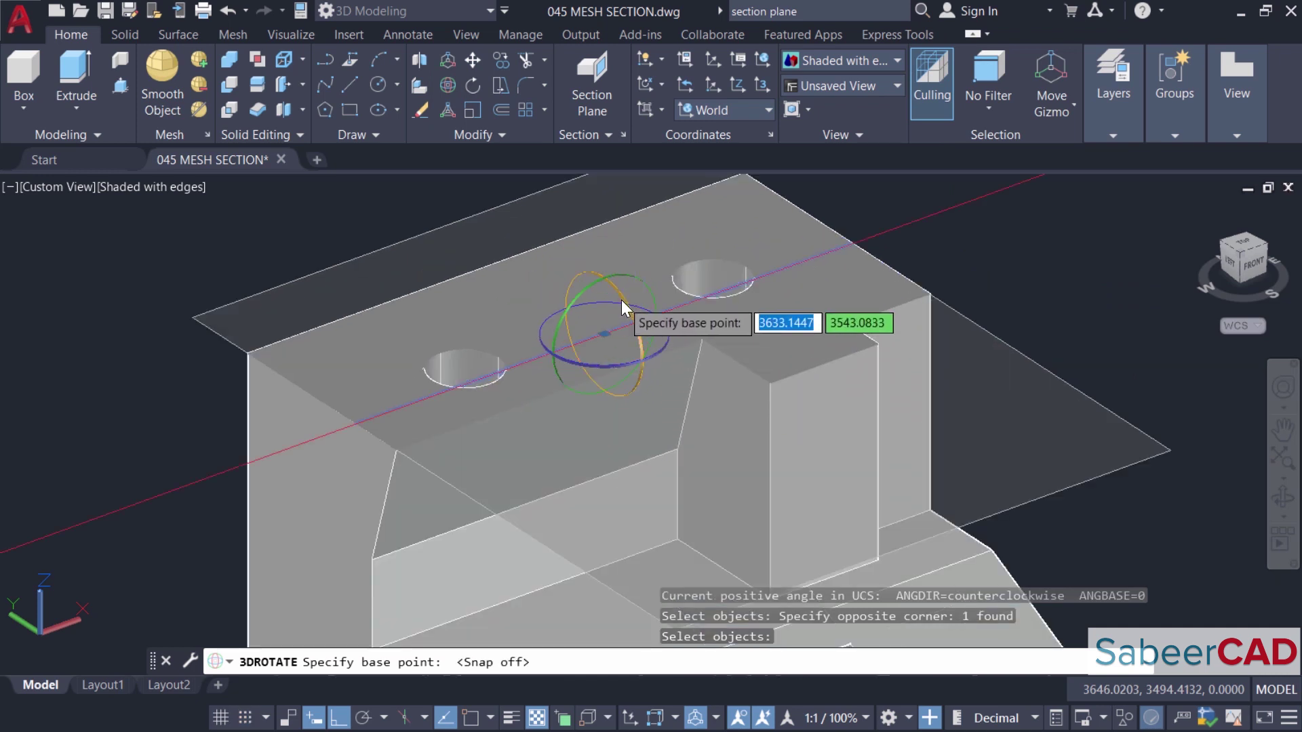
left_click(621, 300)
left_click(621, 300)
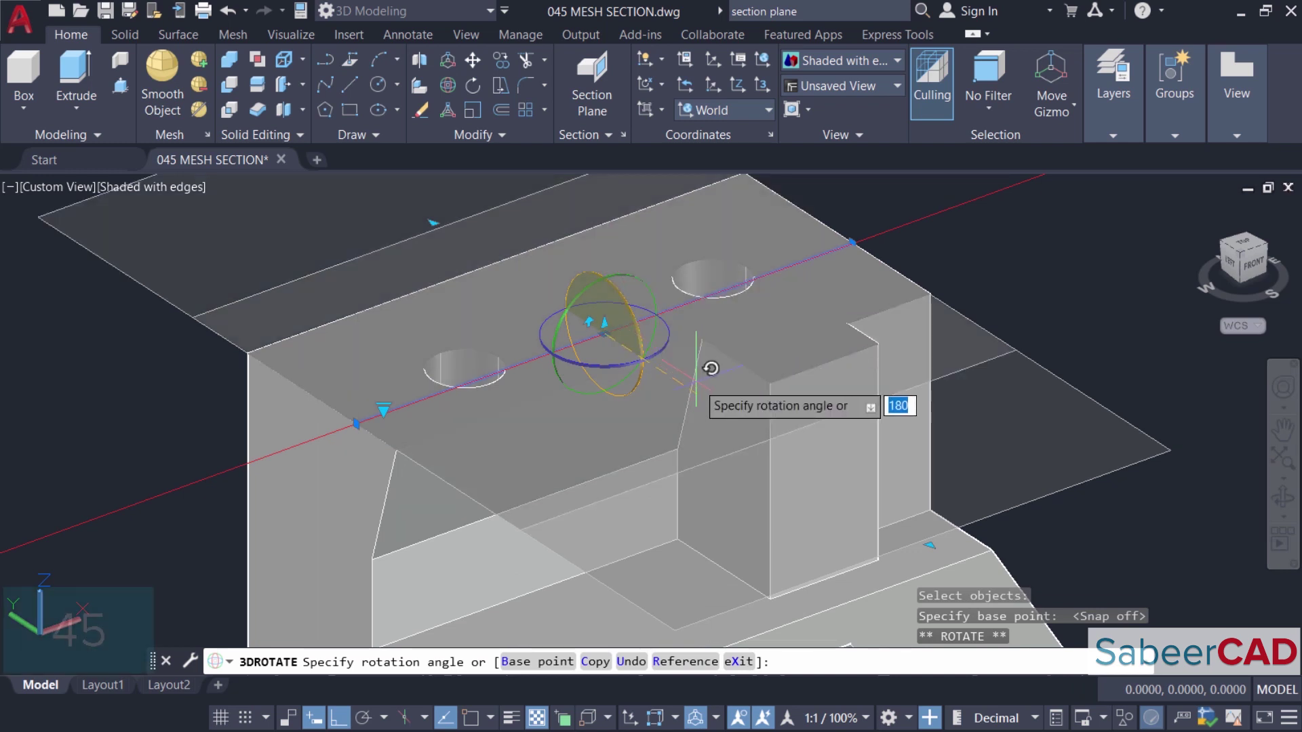
key("Return")
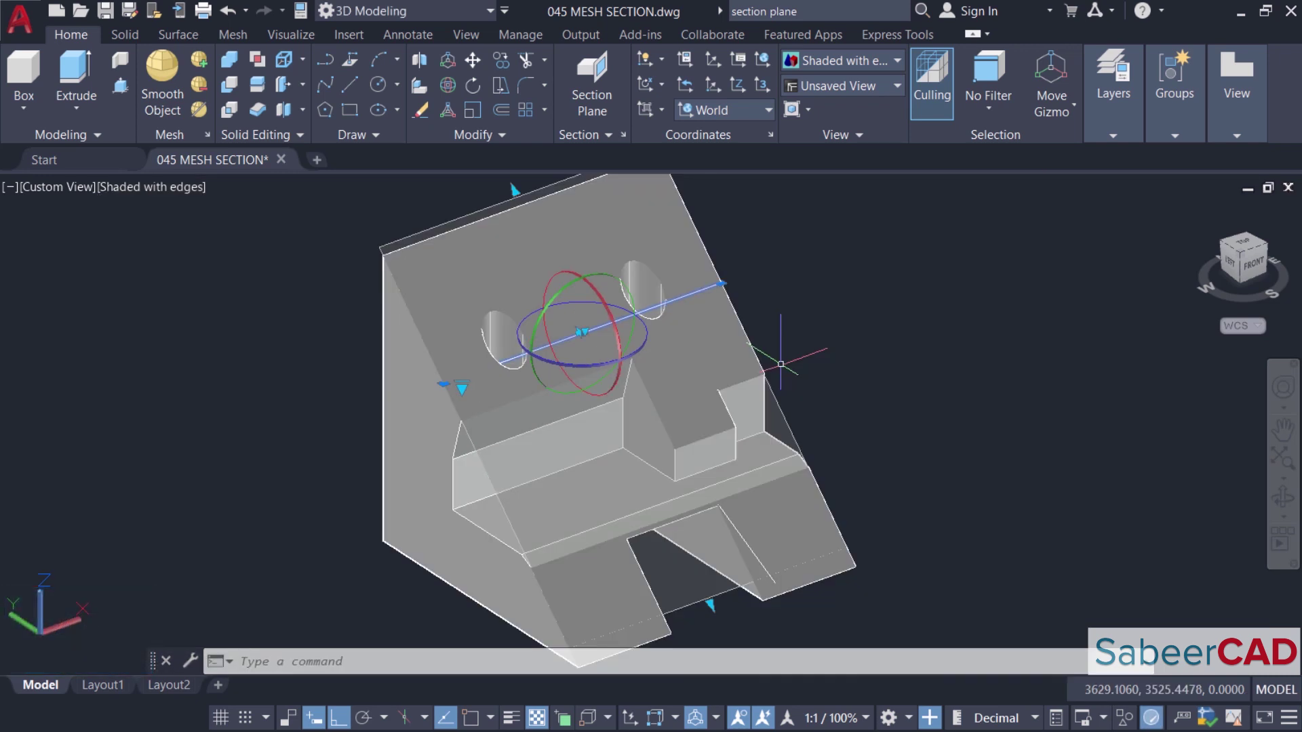
left_click(228, 10)
left_click(228, 10)
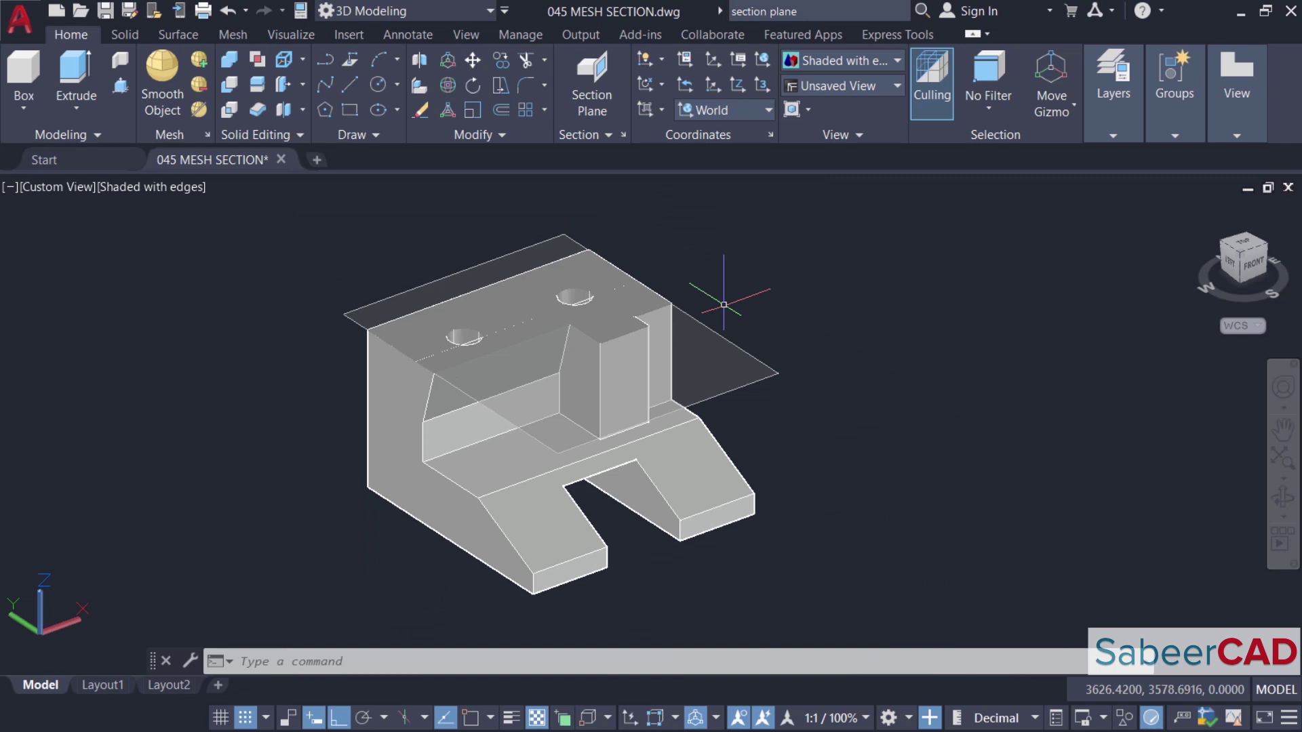
Create a 2D Section/Elevation block from the section plane through Generate Section
left_click(729, 346)
middle_click_drag(705, 320, 633, 363)
right_click(617, 375)
mouse_move(723, 479)
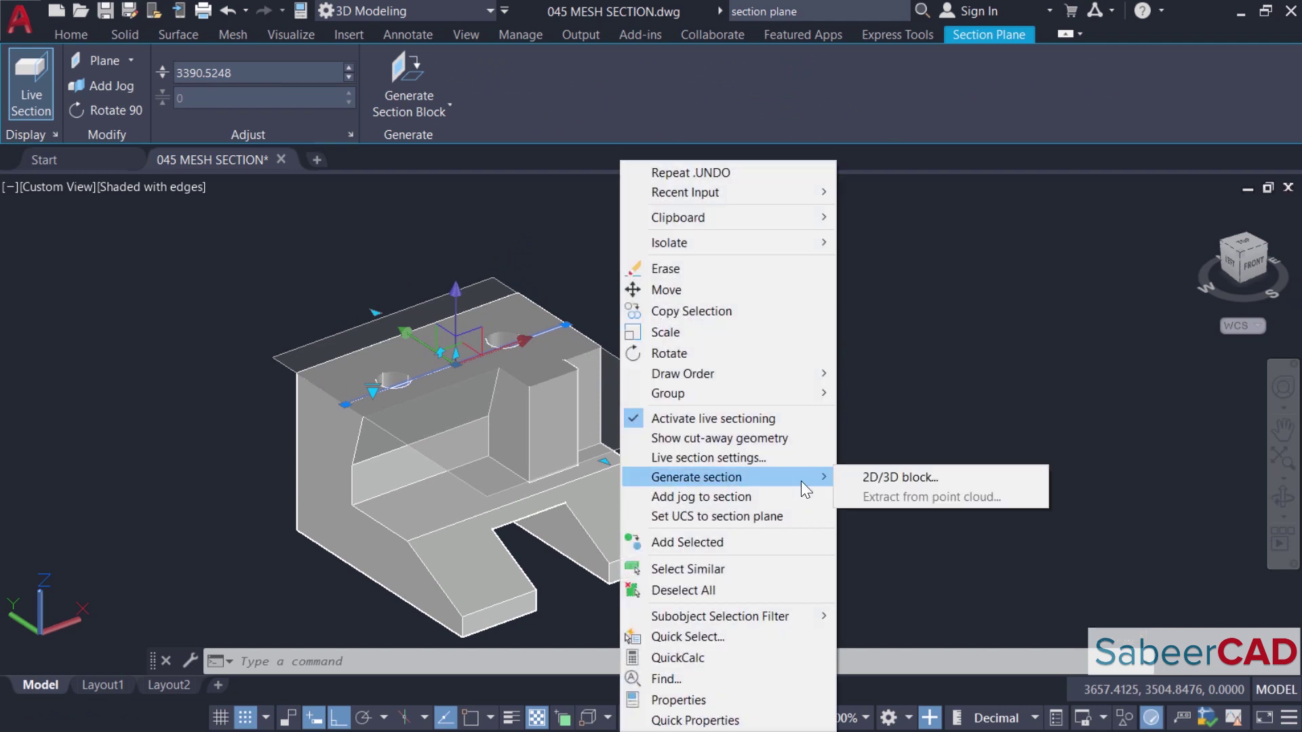
left_click(912, 483)
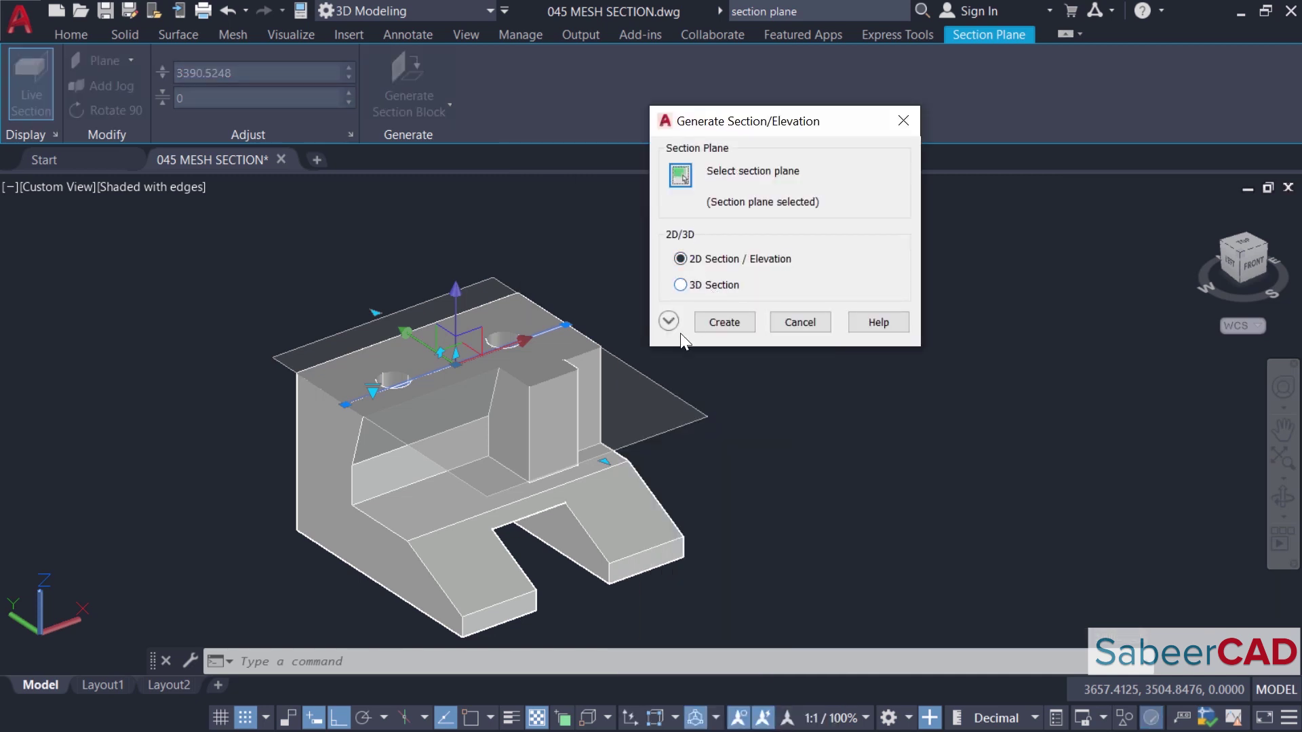
left_click(743, 324)
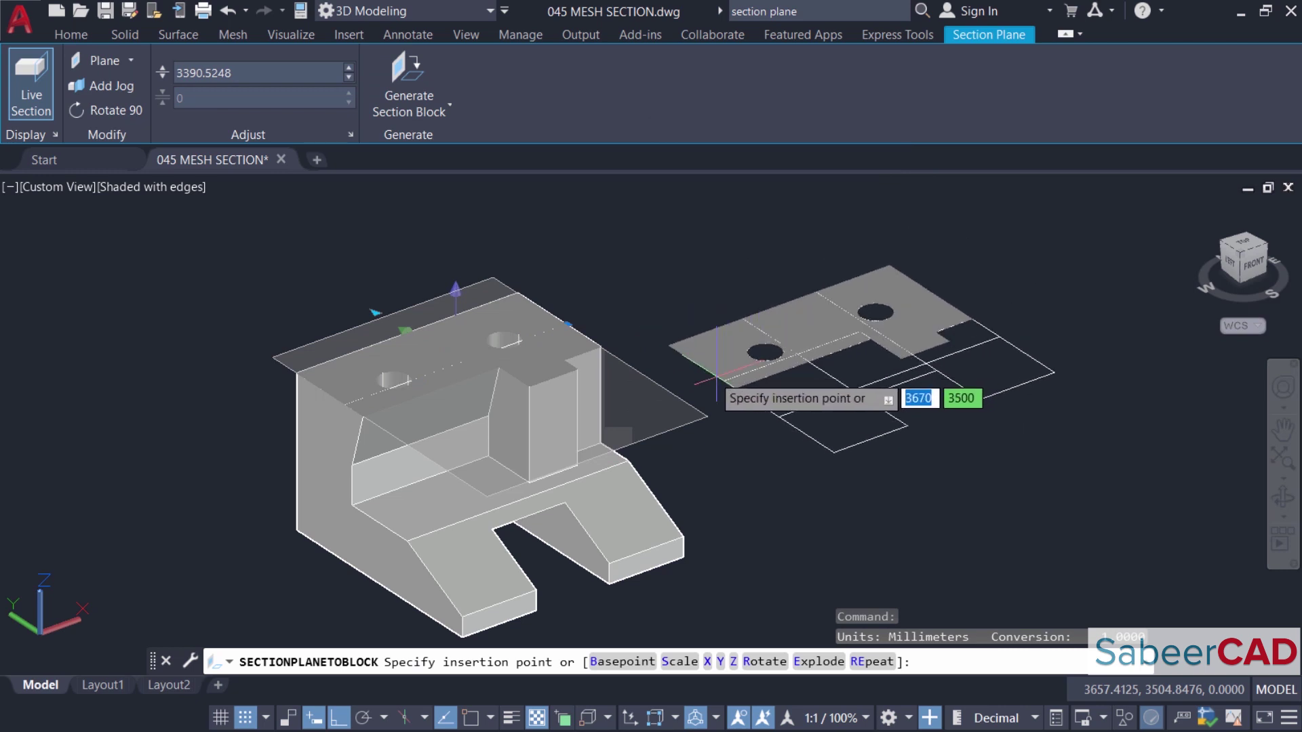
Insert the 2D section block right of the bracket at X and Y scale 1, unrotated
left_click(716, 375)
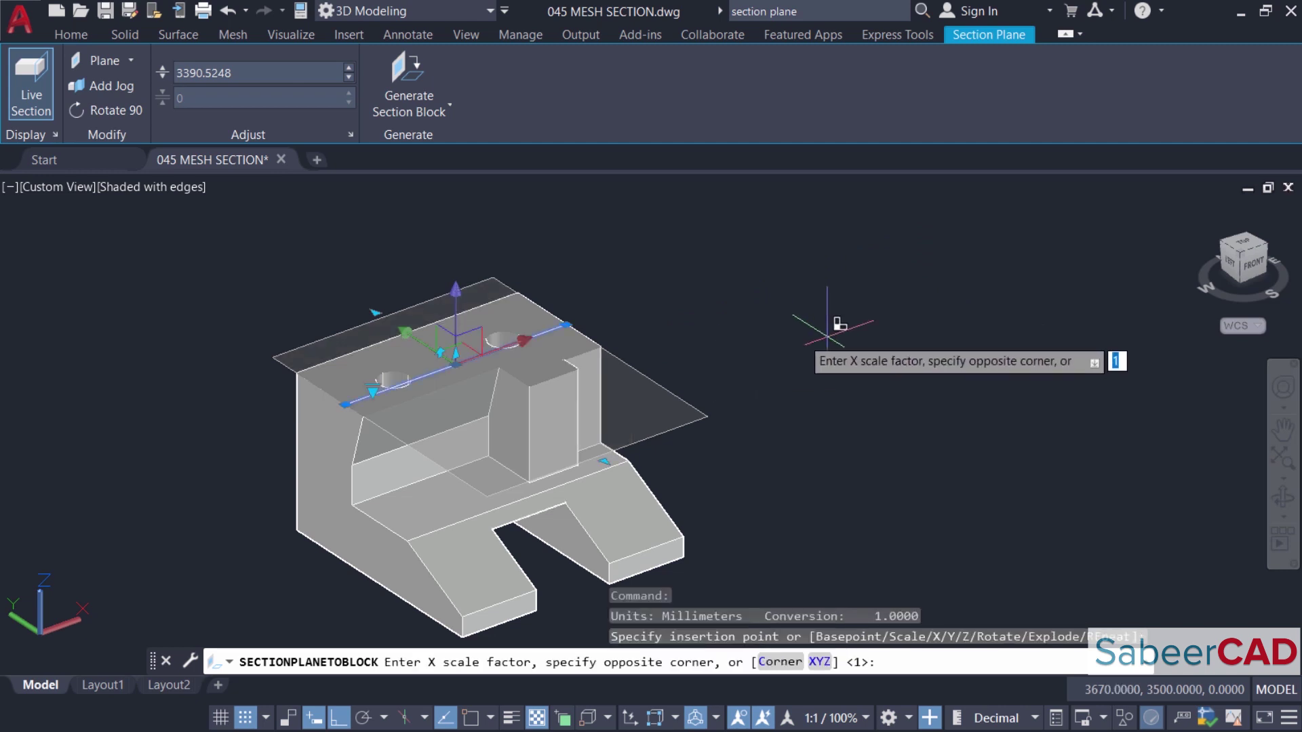
key("Return")
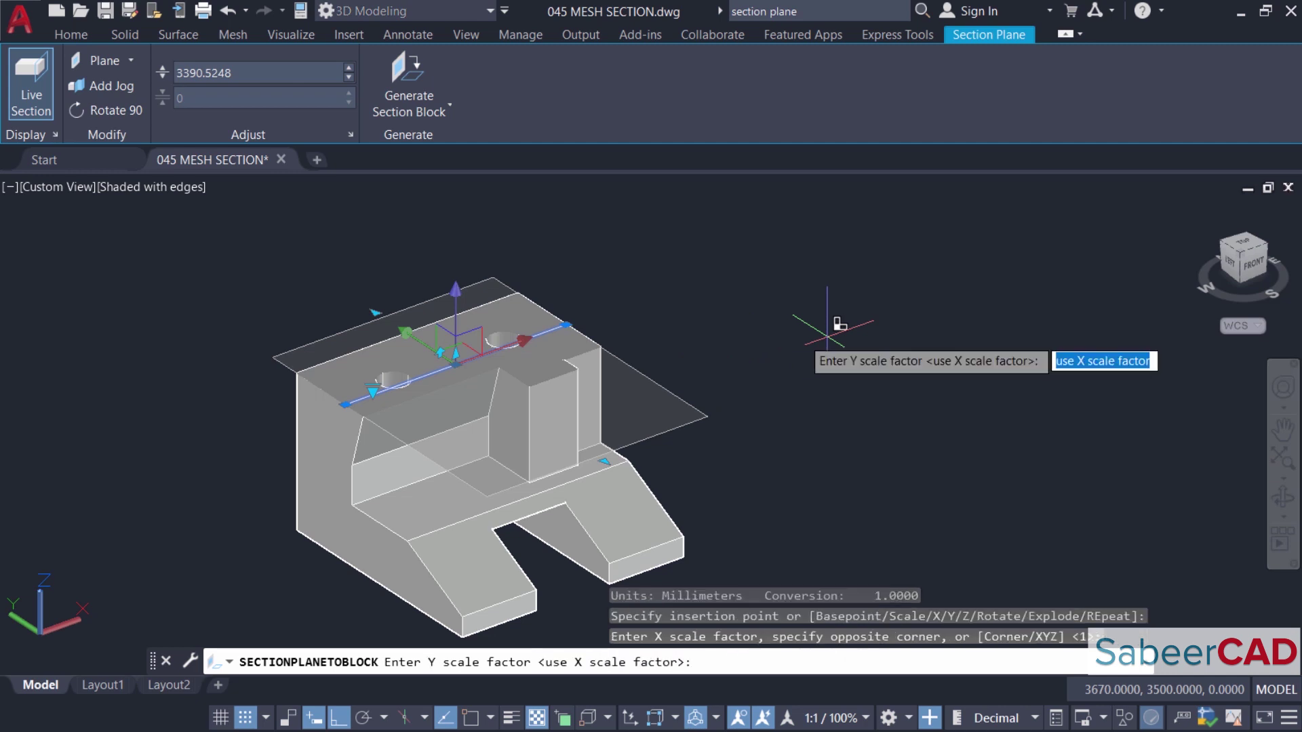
key("Return")
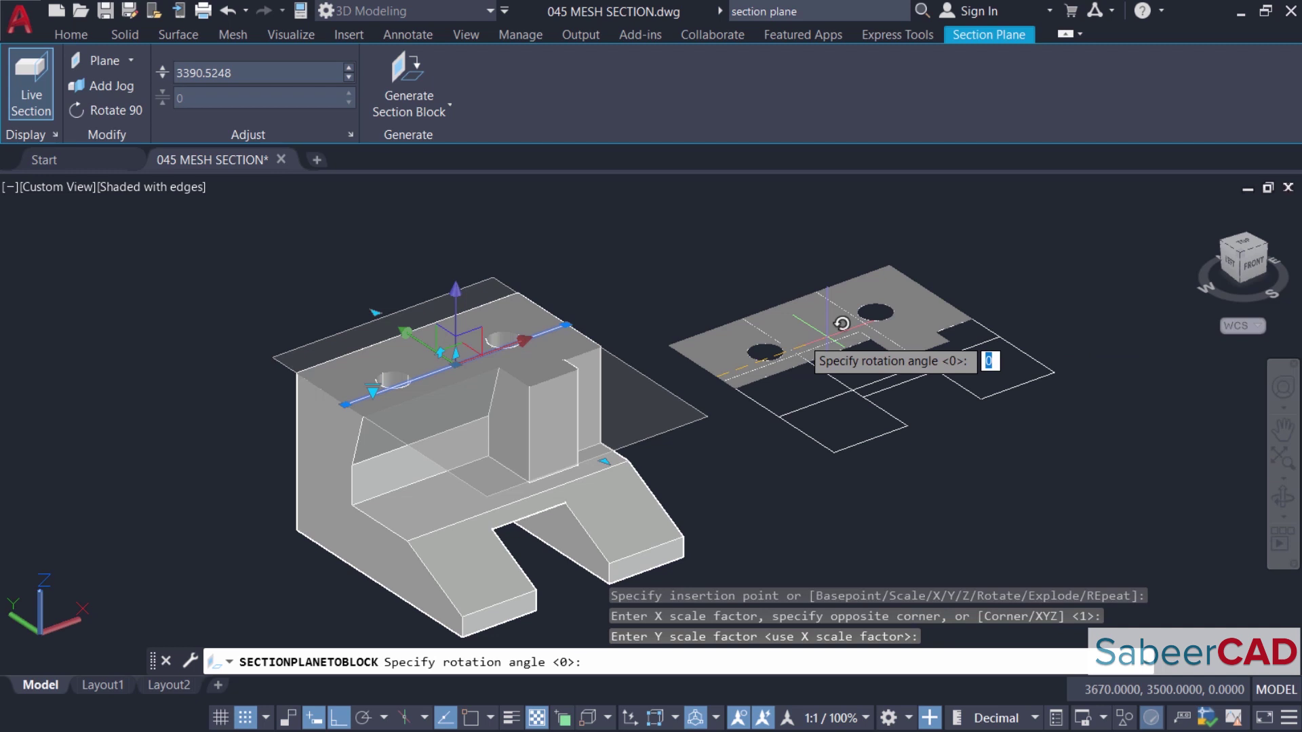
key("Escape")
key("Escape")
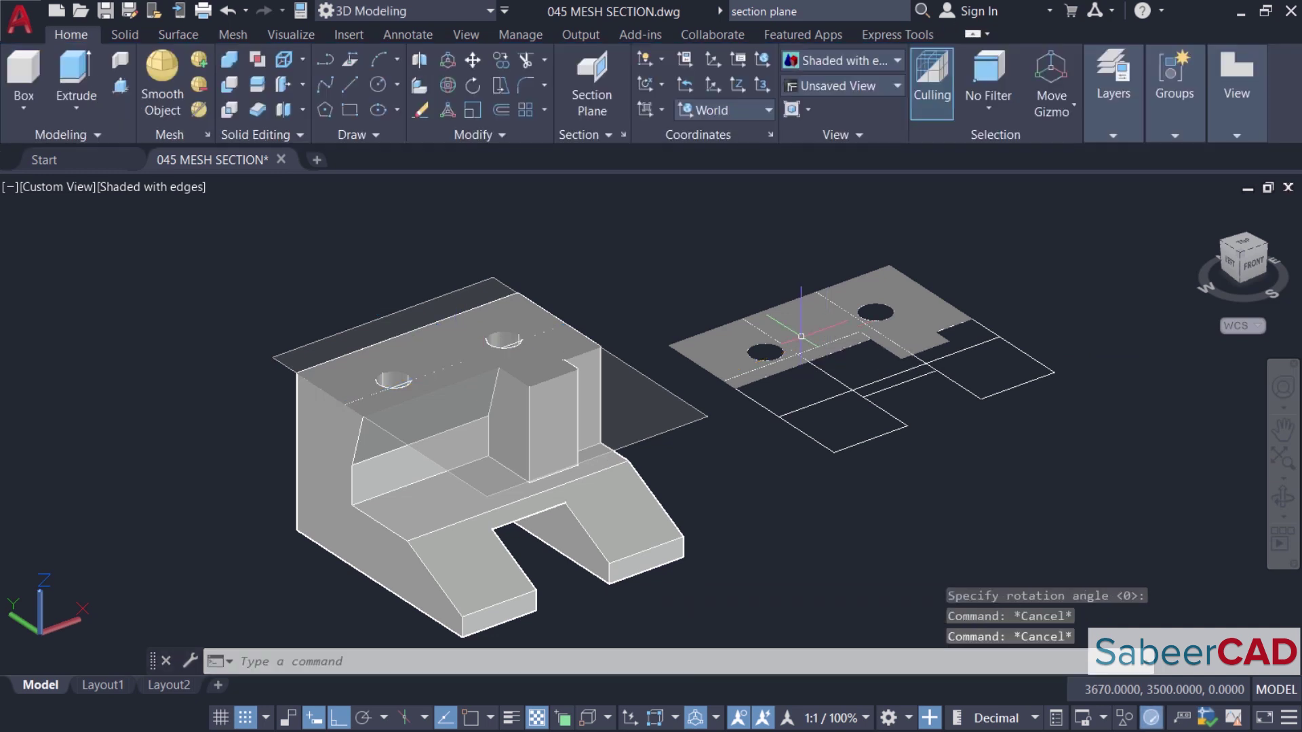
scroll(685, 383, "down", 2)
scroll(805, 342, "up", 4)
scroll(805, 342, "down", 2)
scroll(787, 325, "up", 2)
scroll(820, 325, "down", 3)
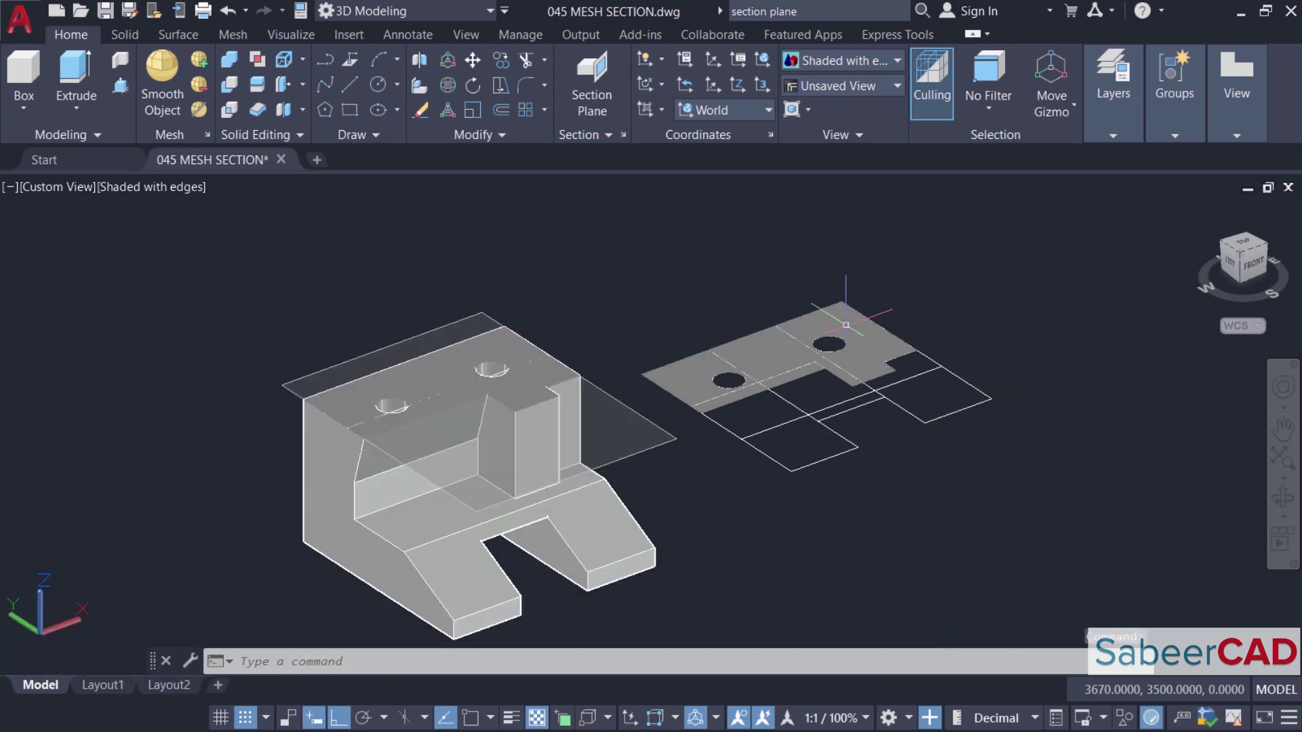
scroll(861, 326, "up", 3)
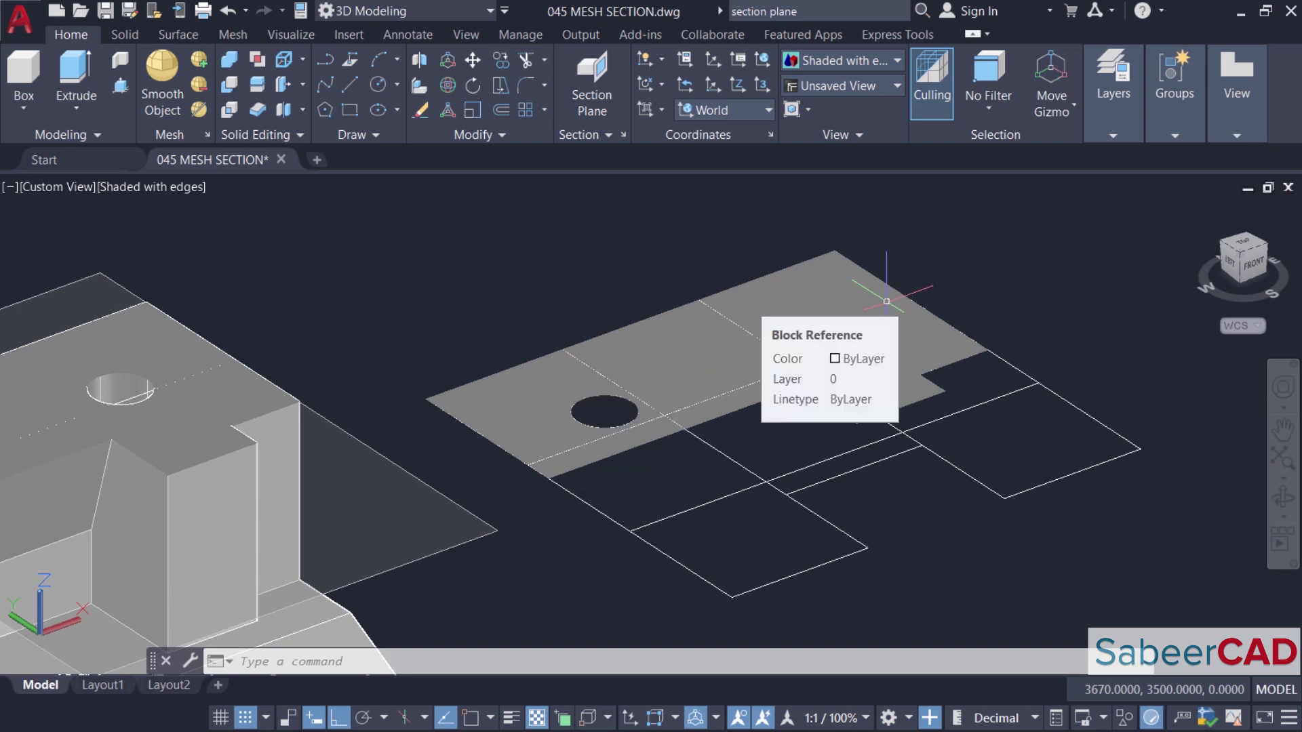
Explode the 2D section block with X and select its solid hatch
type("x")
key("Return")
left_click(874, 319)
key("Return")
left_click(879, 327)
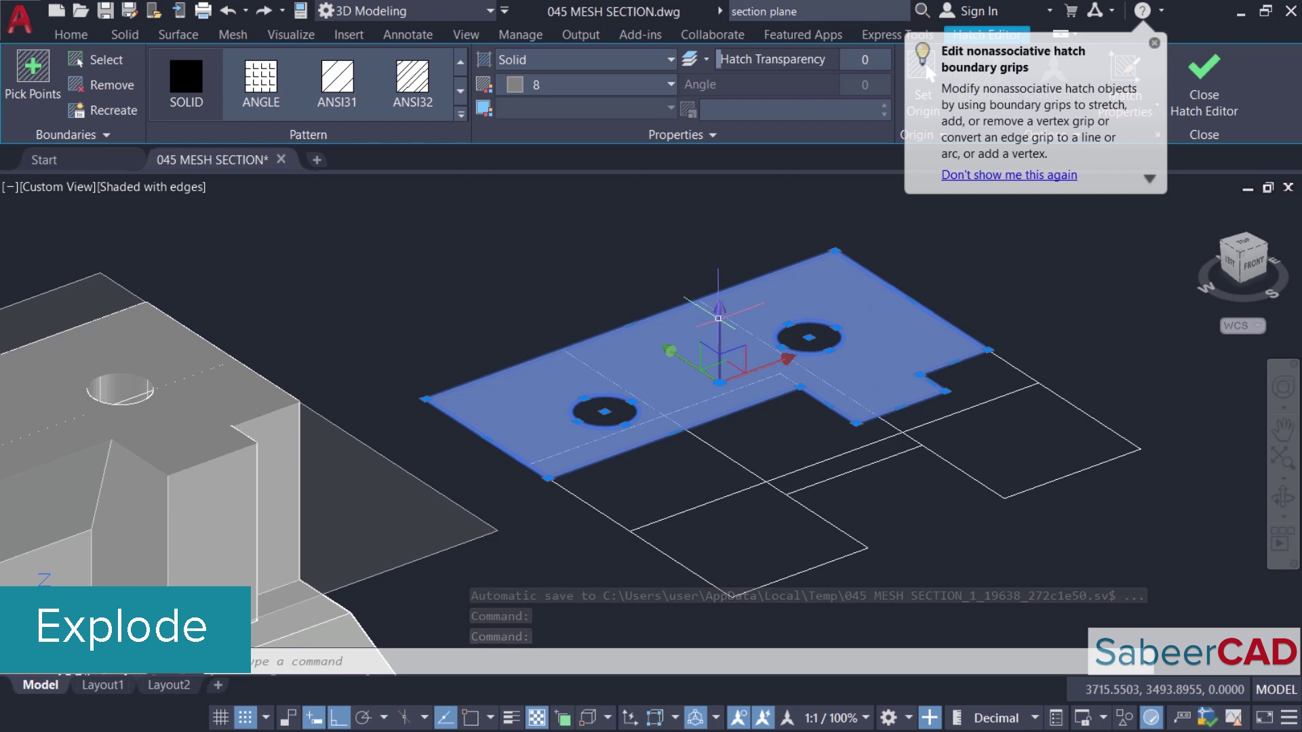
Change the hatch to User defined with 1.5 spacing and a 45° angle
left_click(549, 61)
left_click(543, 153)
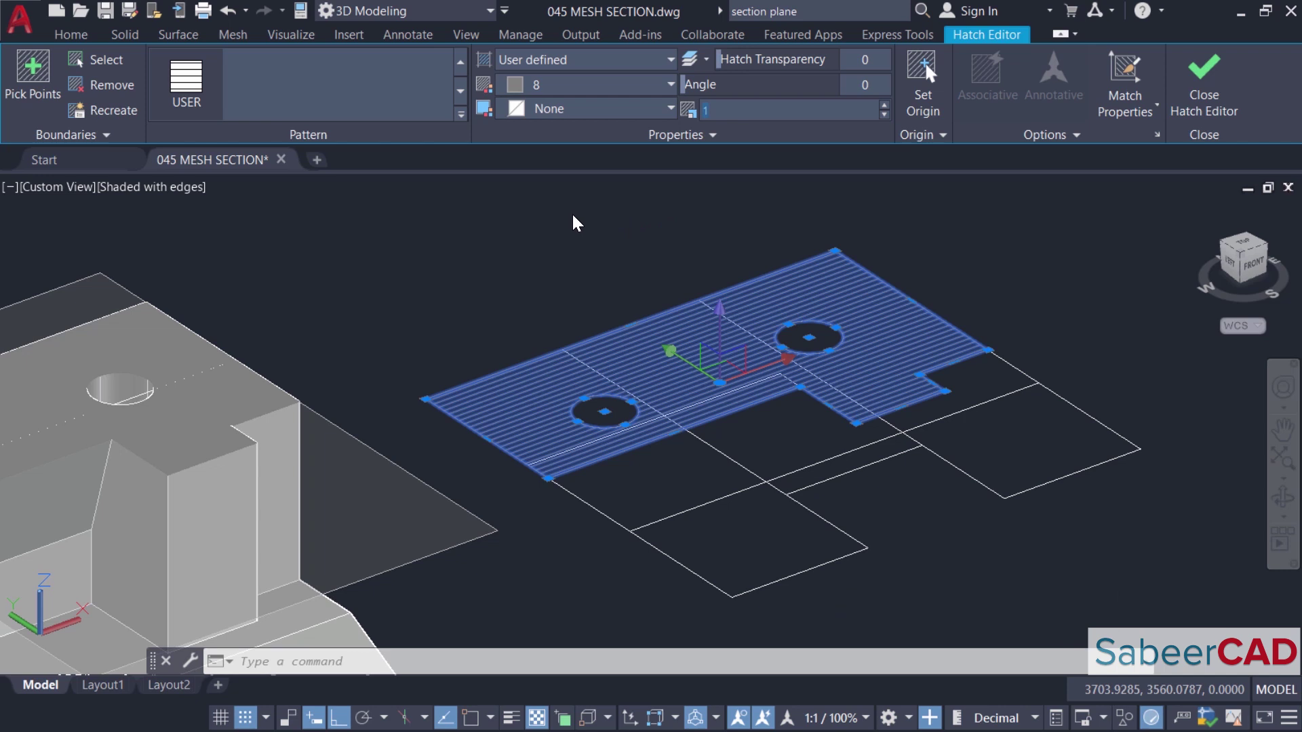
type(".5")
key("Return")
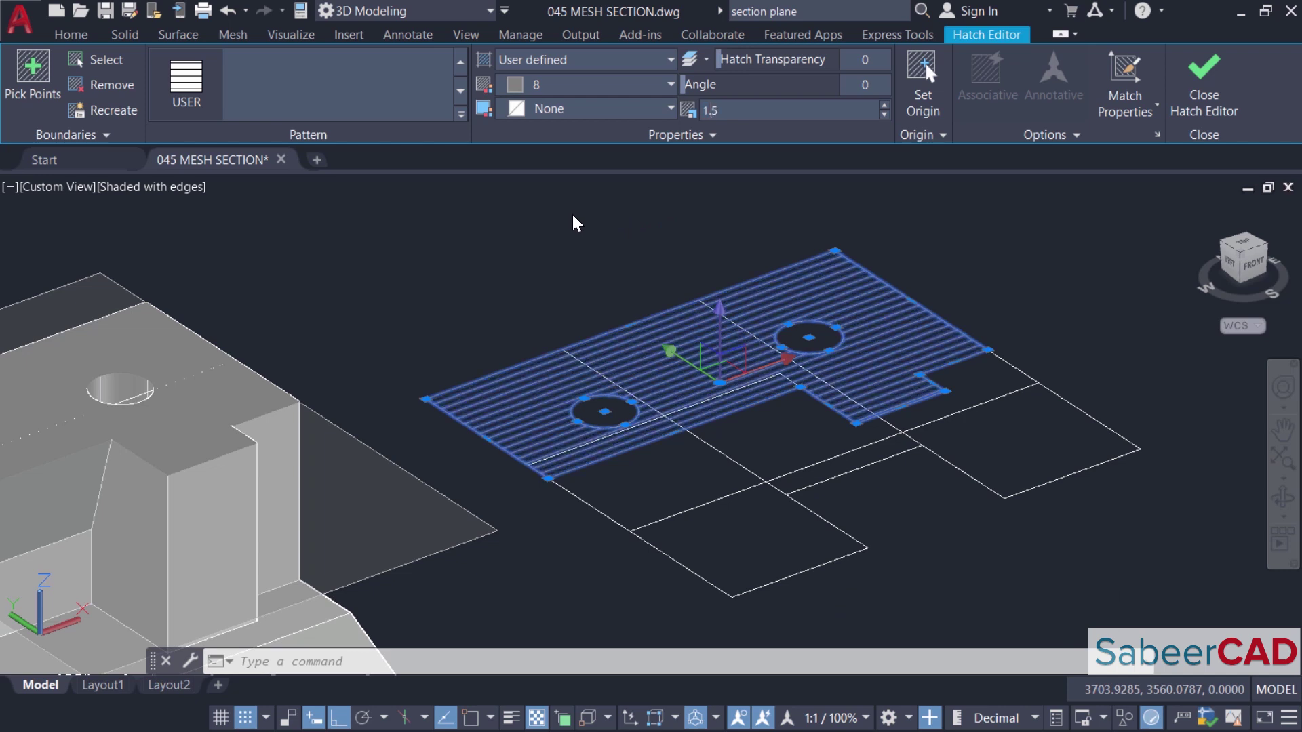
left_click(882, 95)
type("45")
key("Return")
left_click(1204, 76)
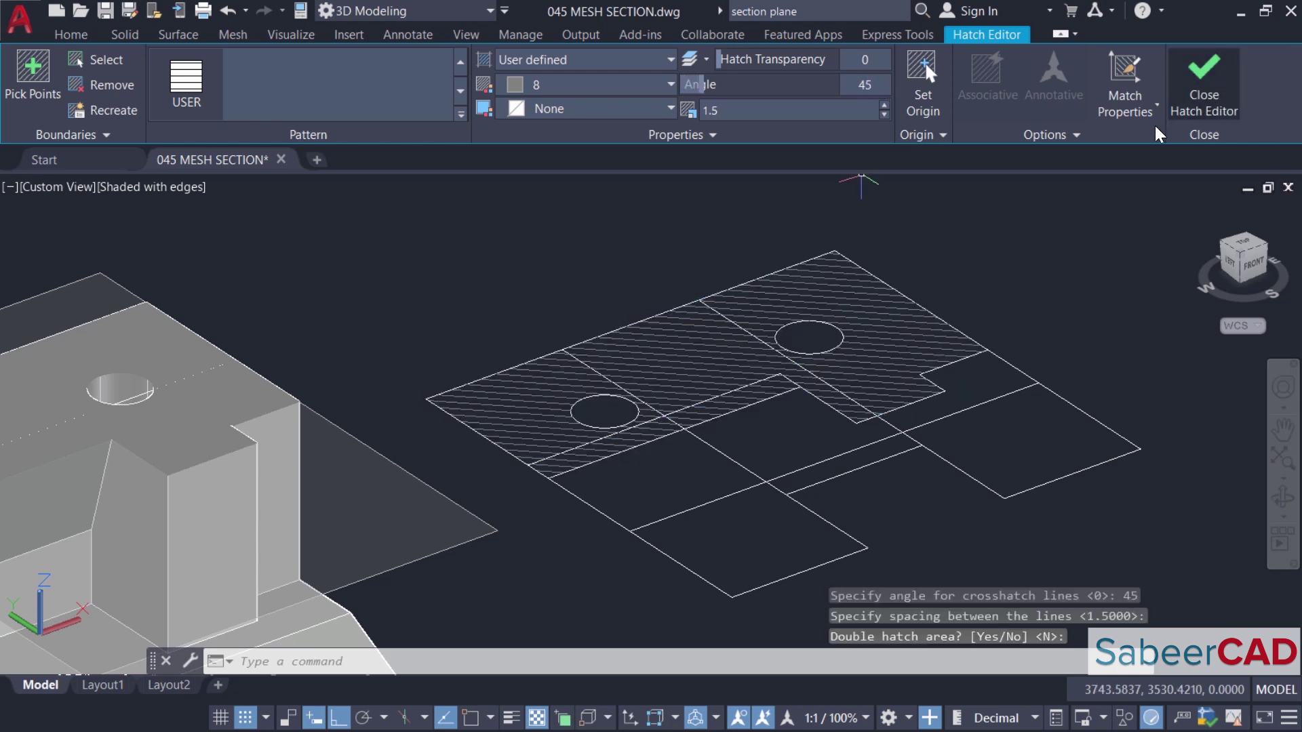
scroll(743, 335, "down", 3)
scroll(753, 334, "up", 5)
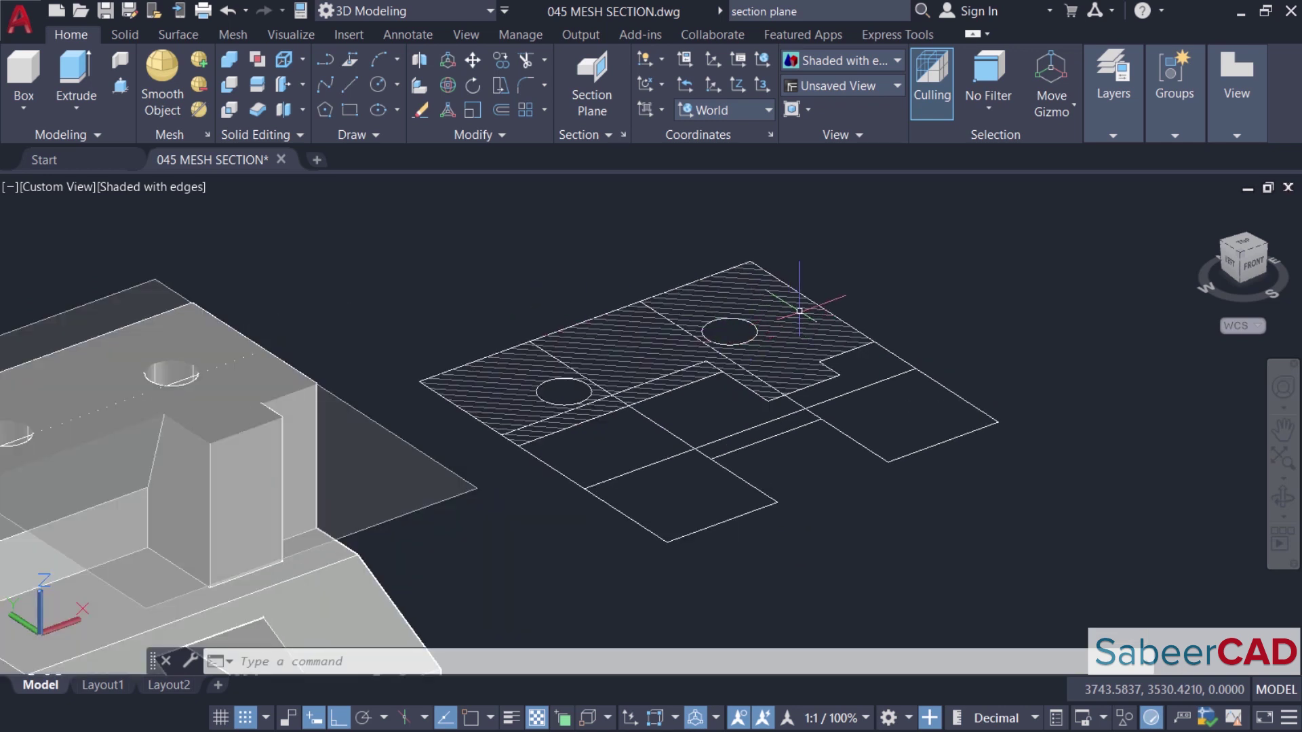
Create a 3D Section block from the section plane through Generate Section
scroll(729, 264, "down", 2)
scroll(689, 298, "up", 1)
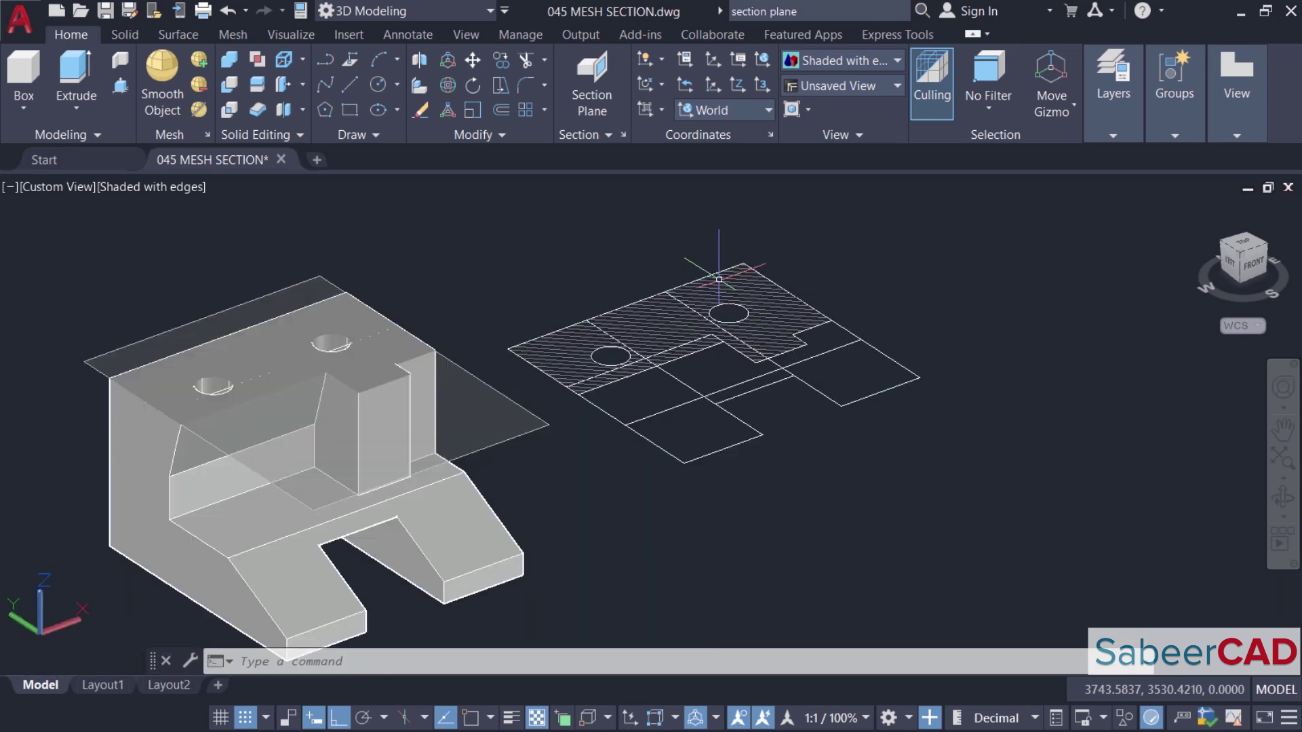
left_click(524, 434)
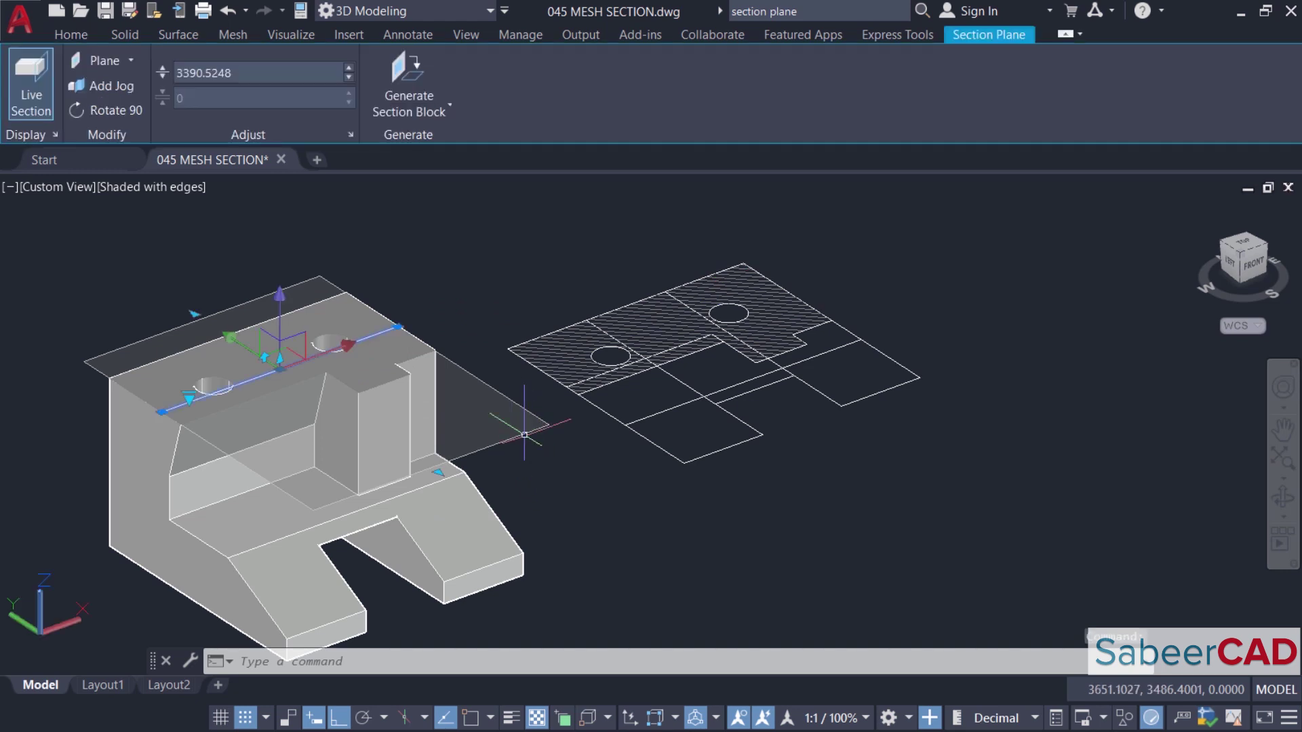
right_click(524, 434)
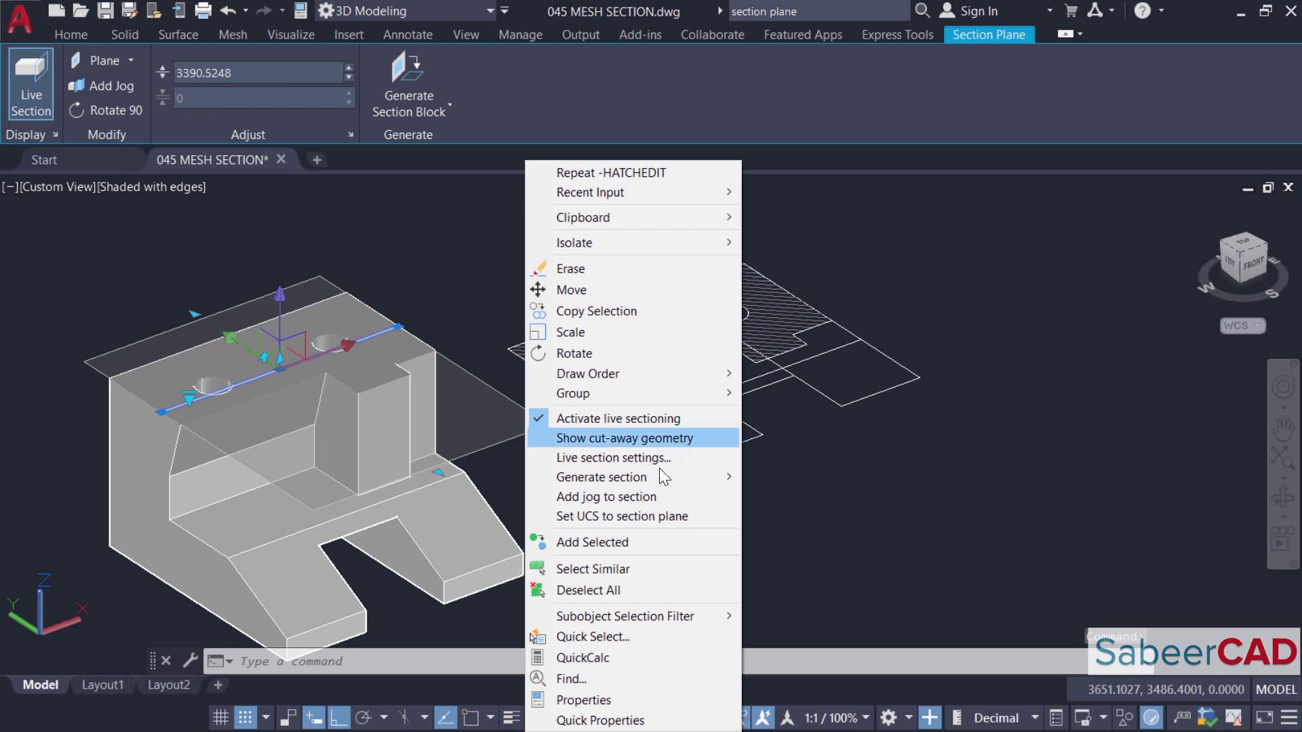
mouse_move(670, 478)
left_click(829, 469)
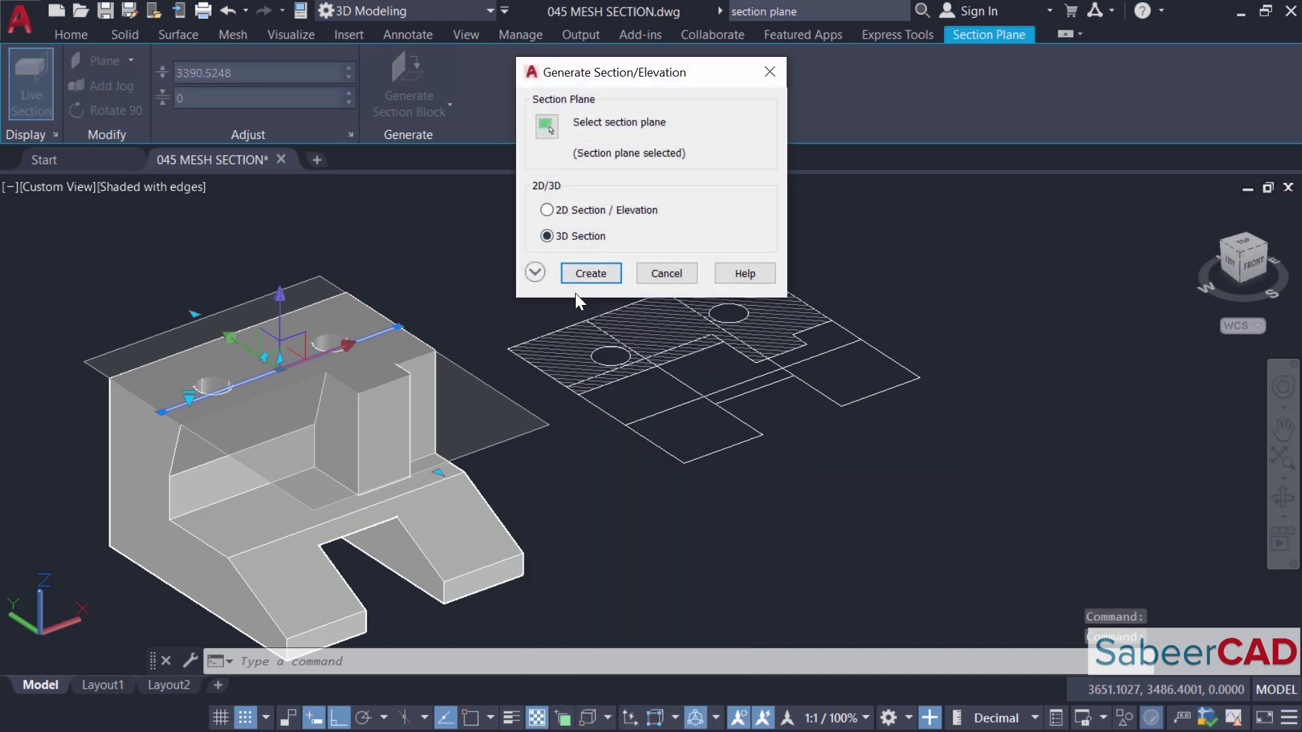
left_click(587, 273)
Place the 3D section block right of the 2D section at default scale, unrotated
scroll(604, 312, "down", 3)
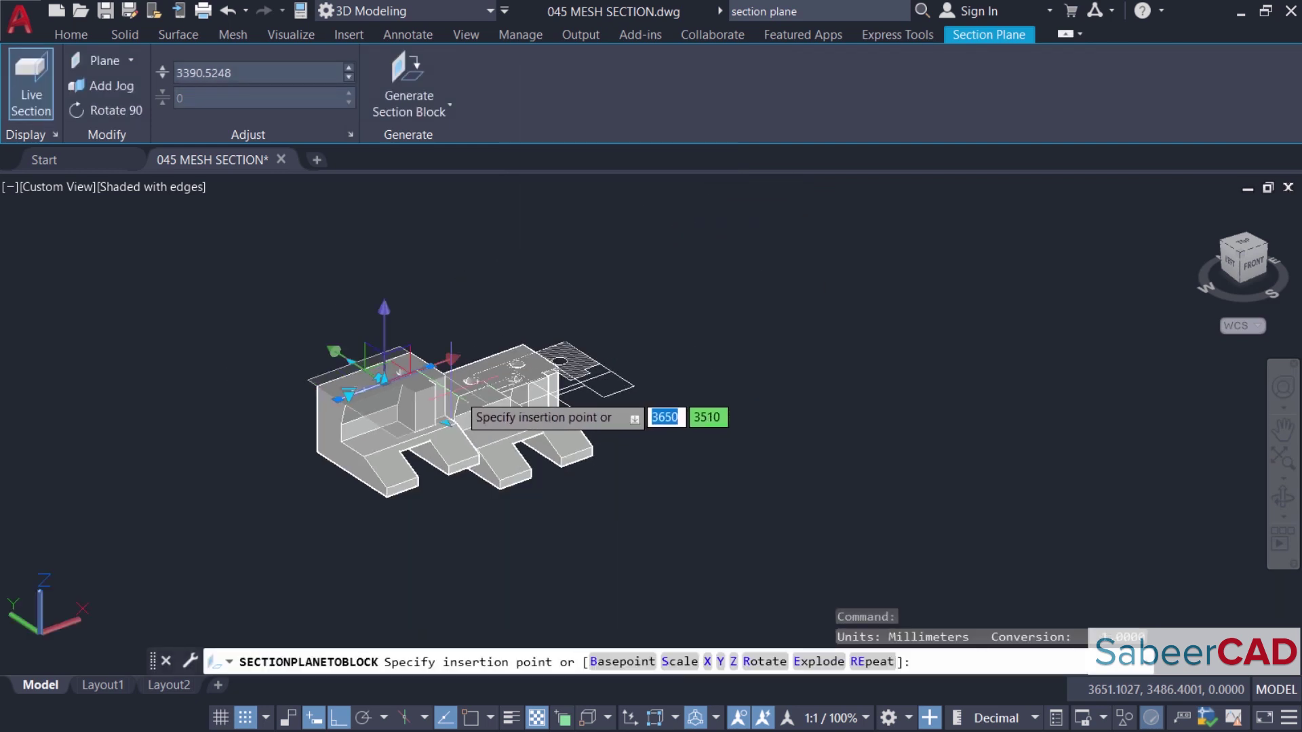
scroll(627, 288, "up", 2)
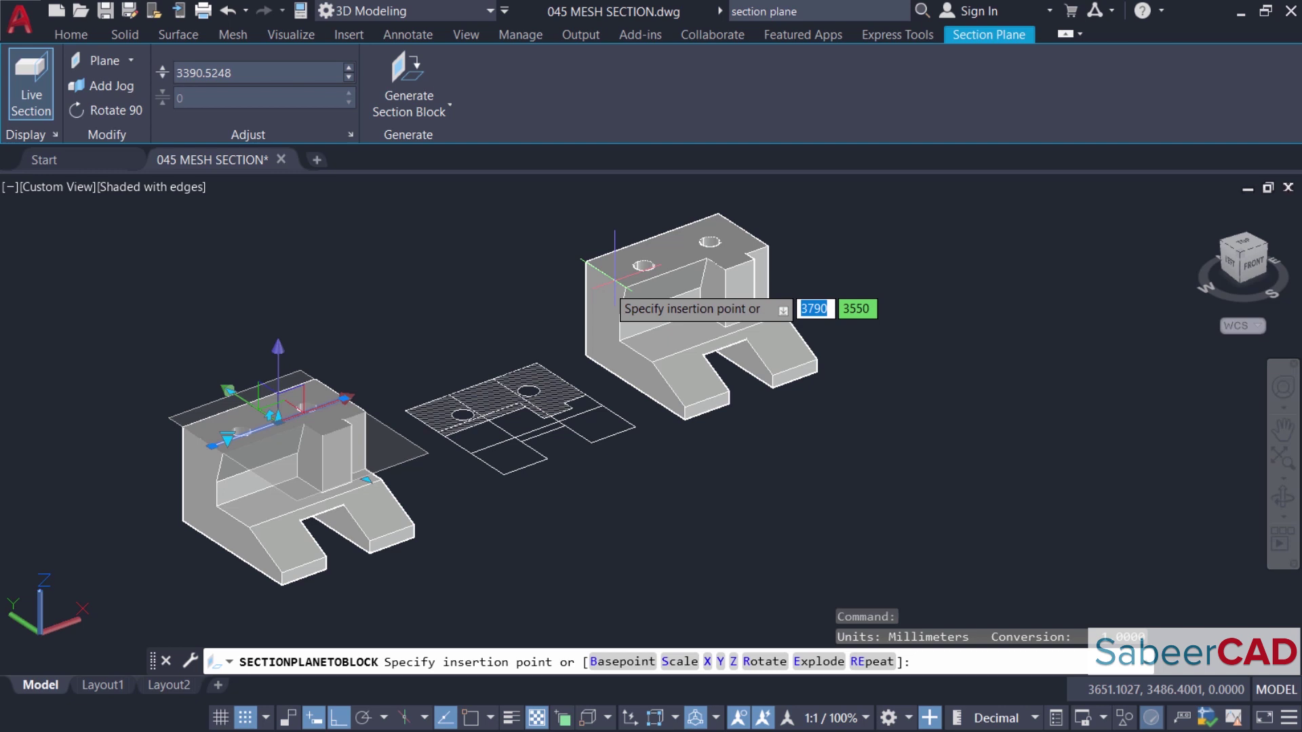
left_click(614, 278)
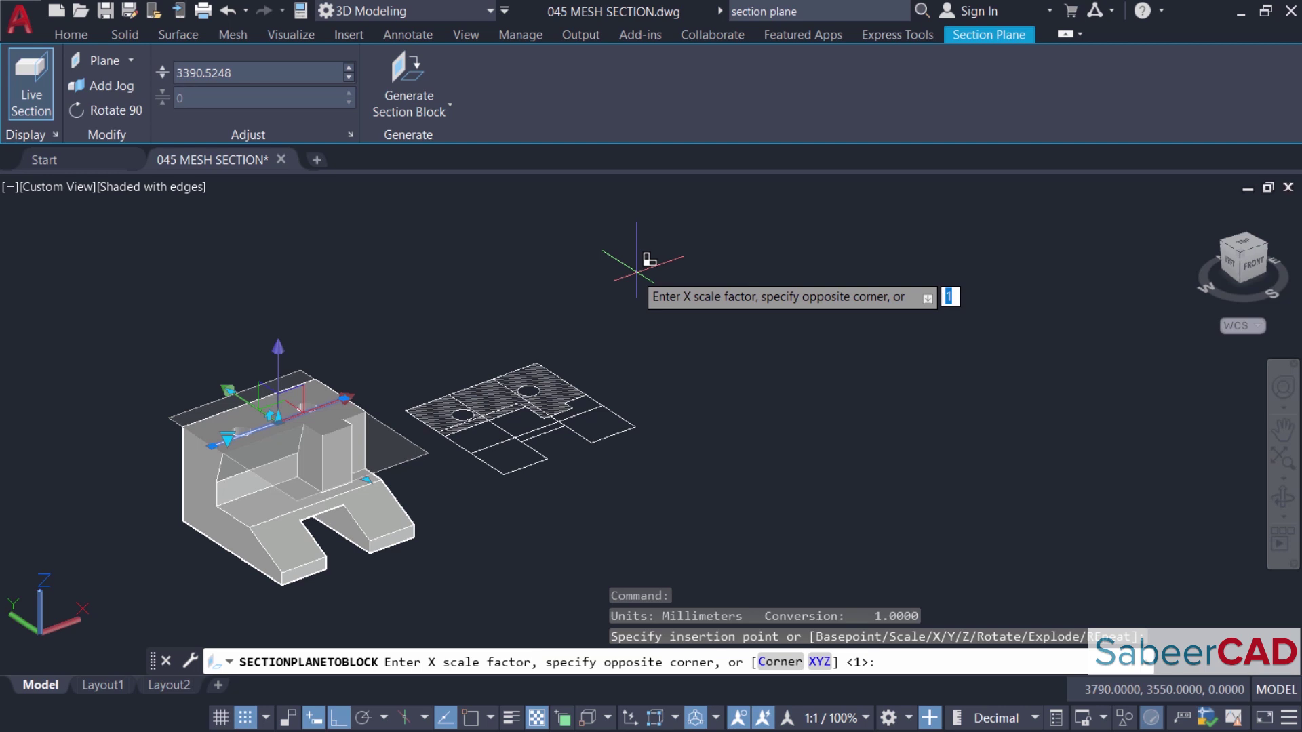
key("Return")
key("Return")
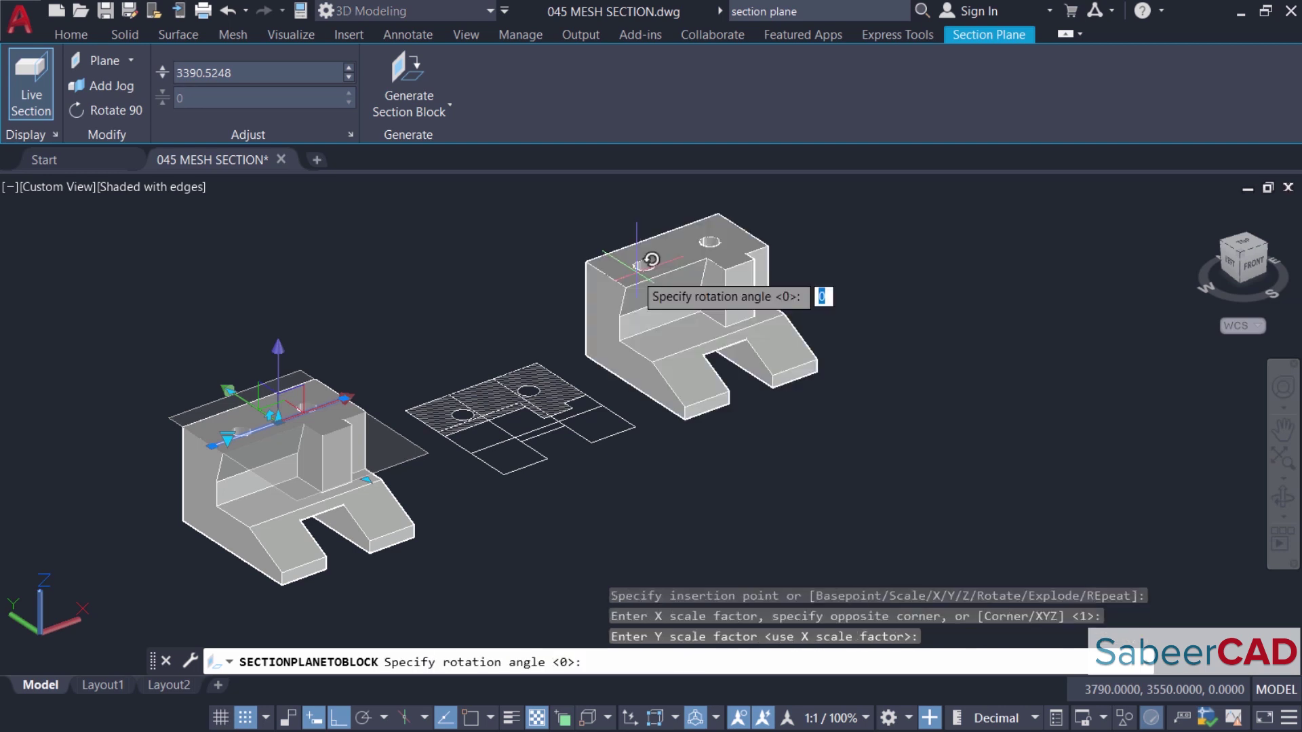
key("Escape")
key("Escape")
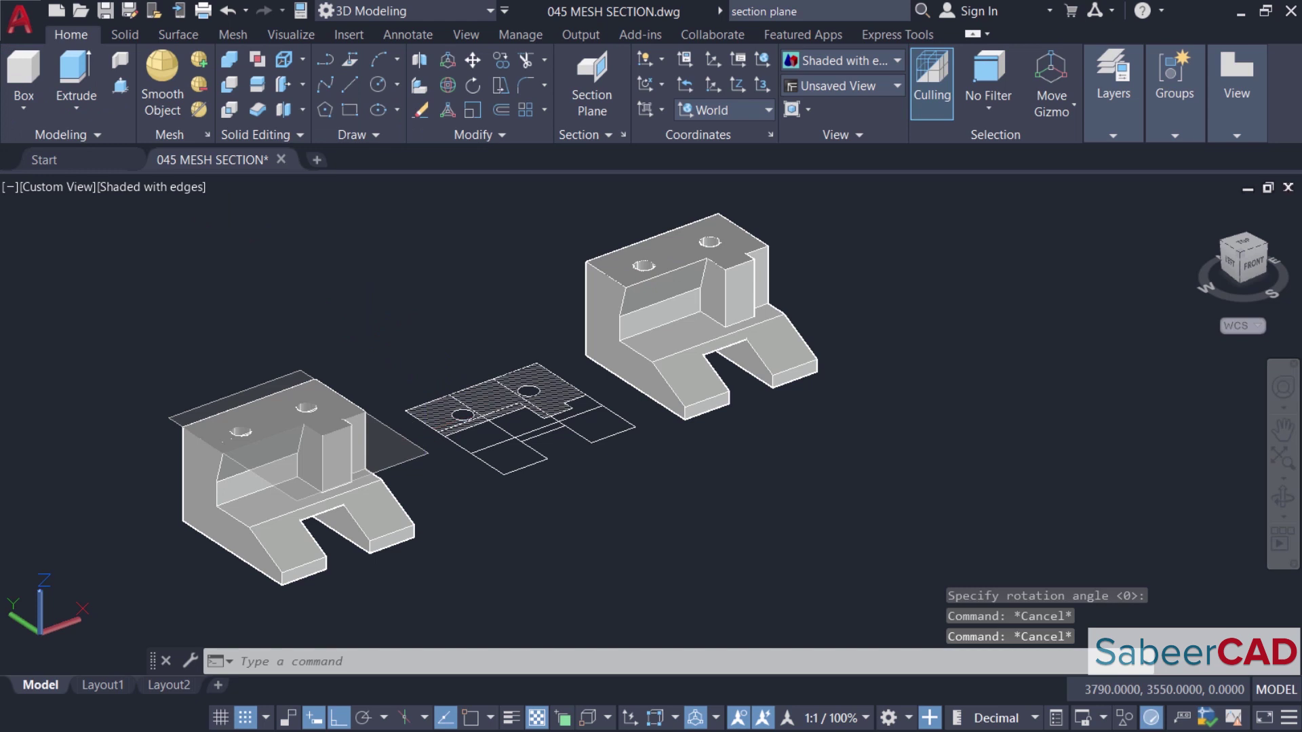
Erase the section plane on the bracket with E
left_click(410, 442)
type("e")
key("Return")
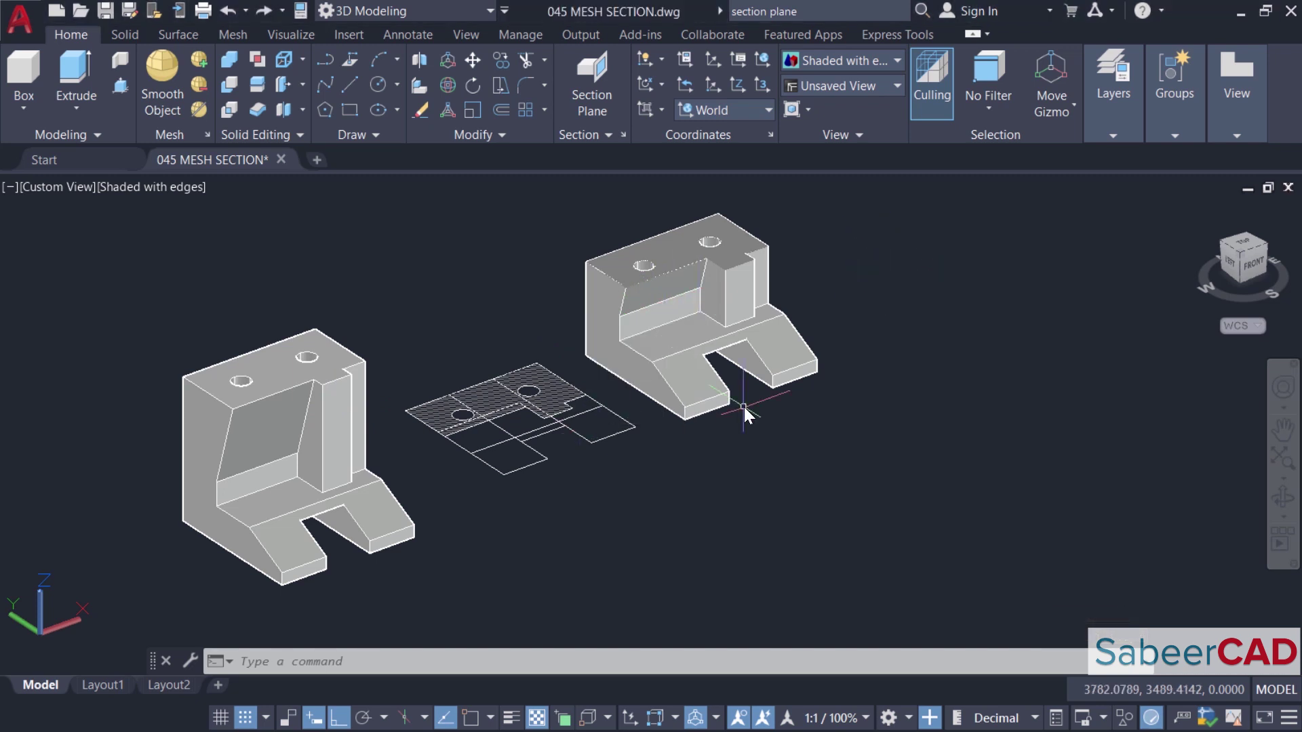
Erase the 2D and 3D section blocks with a crossing window
left_click(421, 111)
left_click(820, 199)
left_click(422, 539)
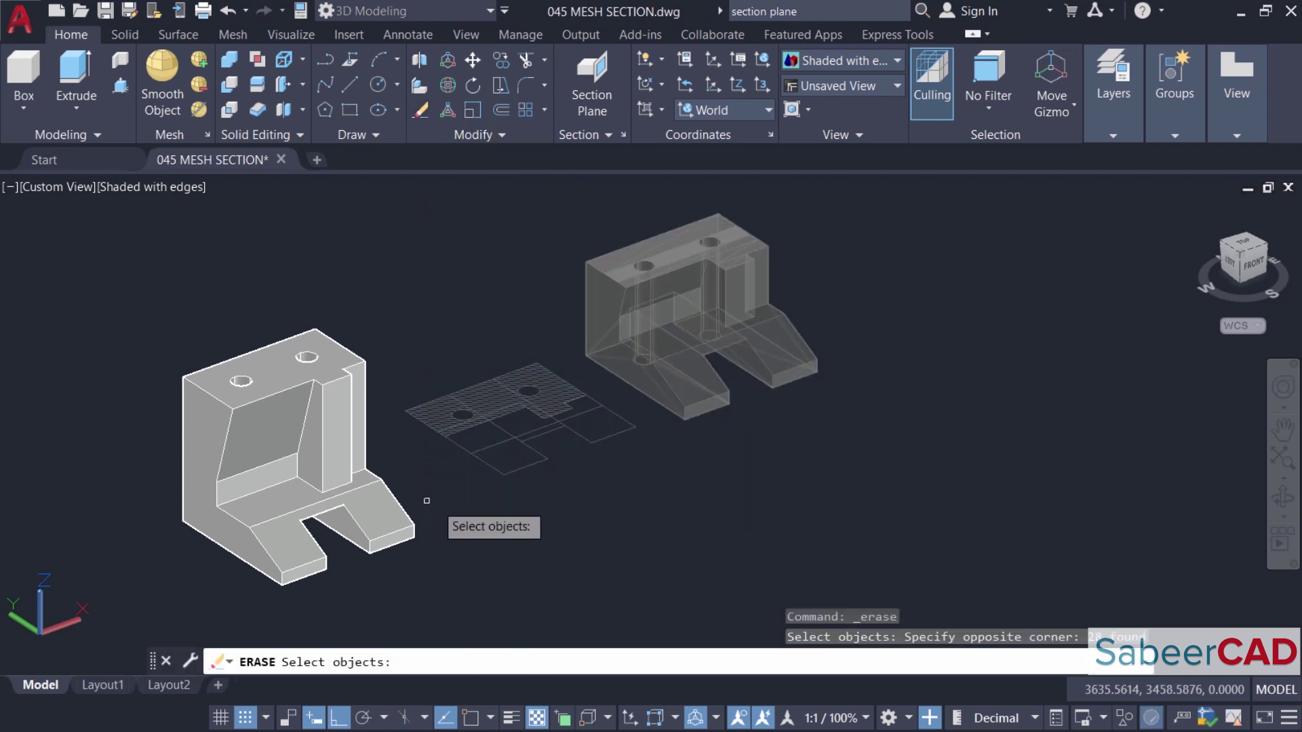
key("Return")
middle_click(378, 448)
middle_click(379, 448)
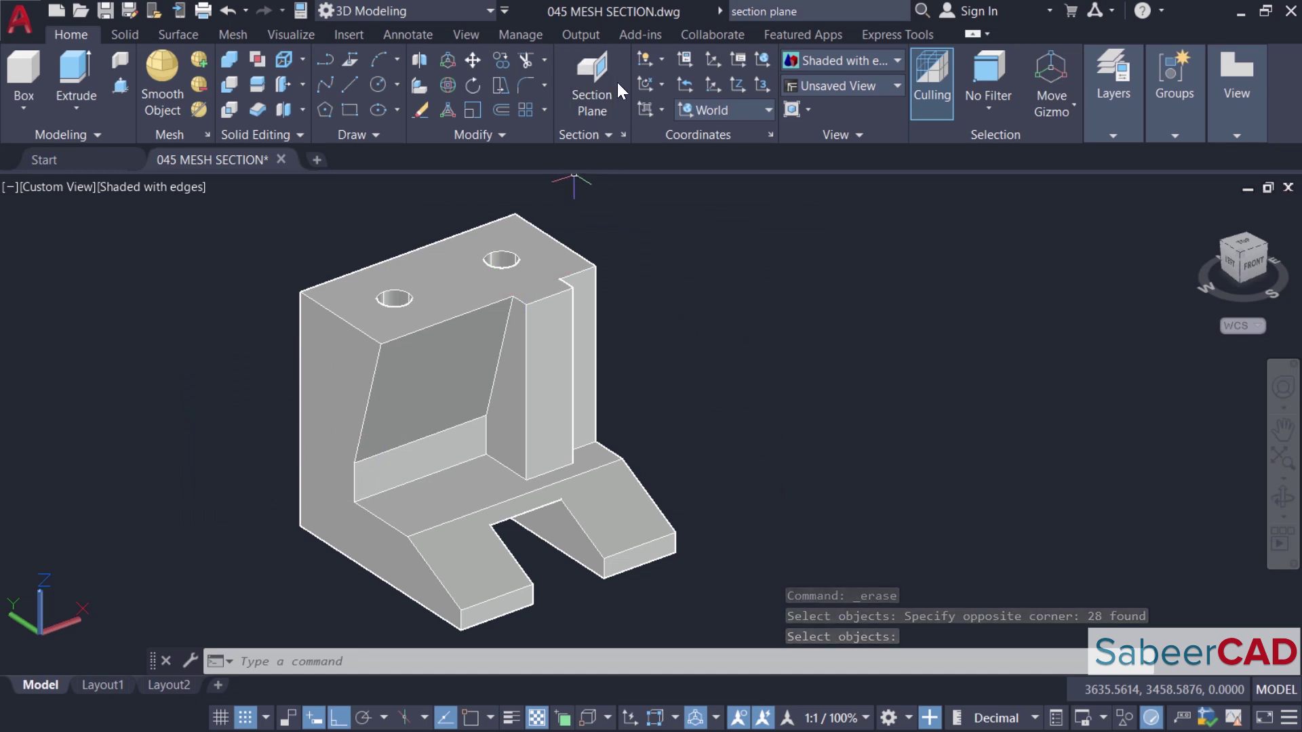
left_click(597, 83)
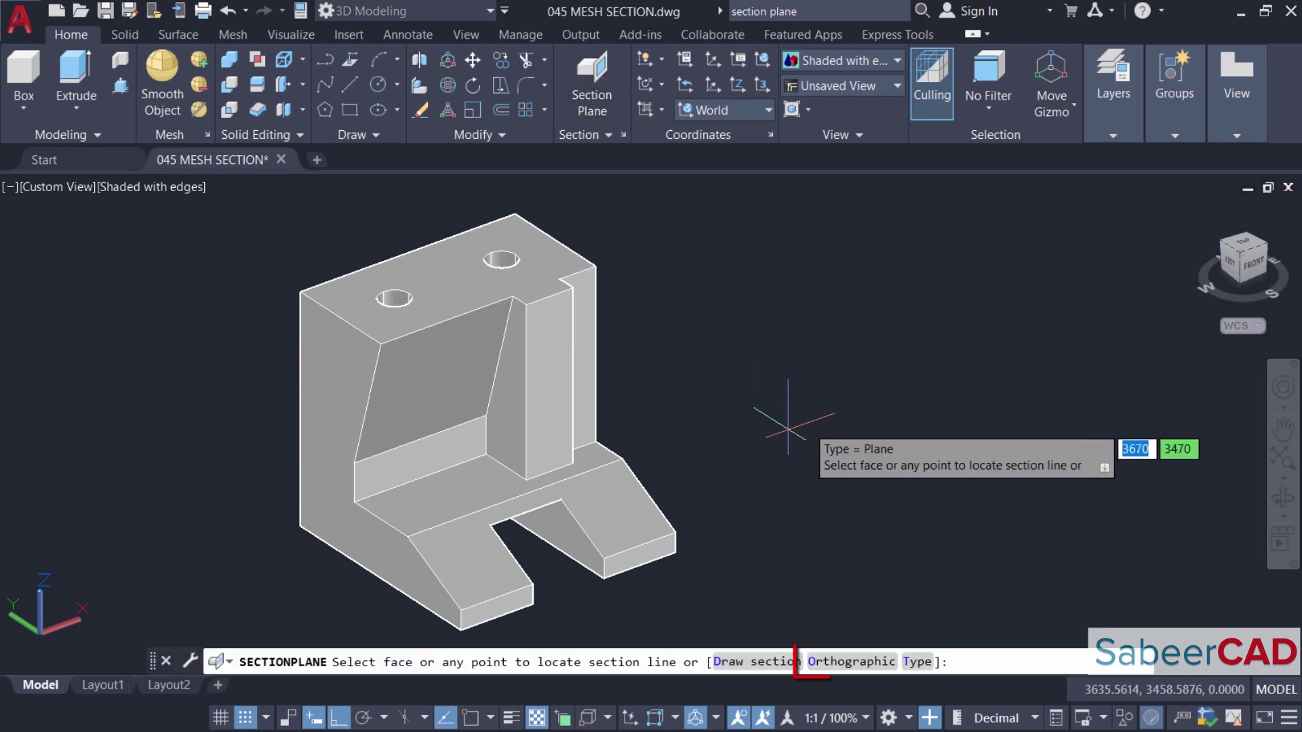
left_click(842, 661)
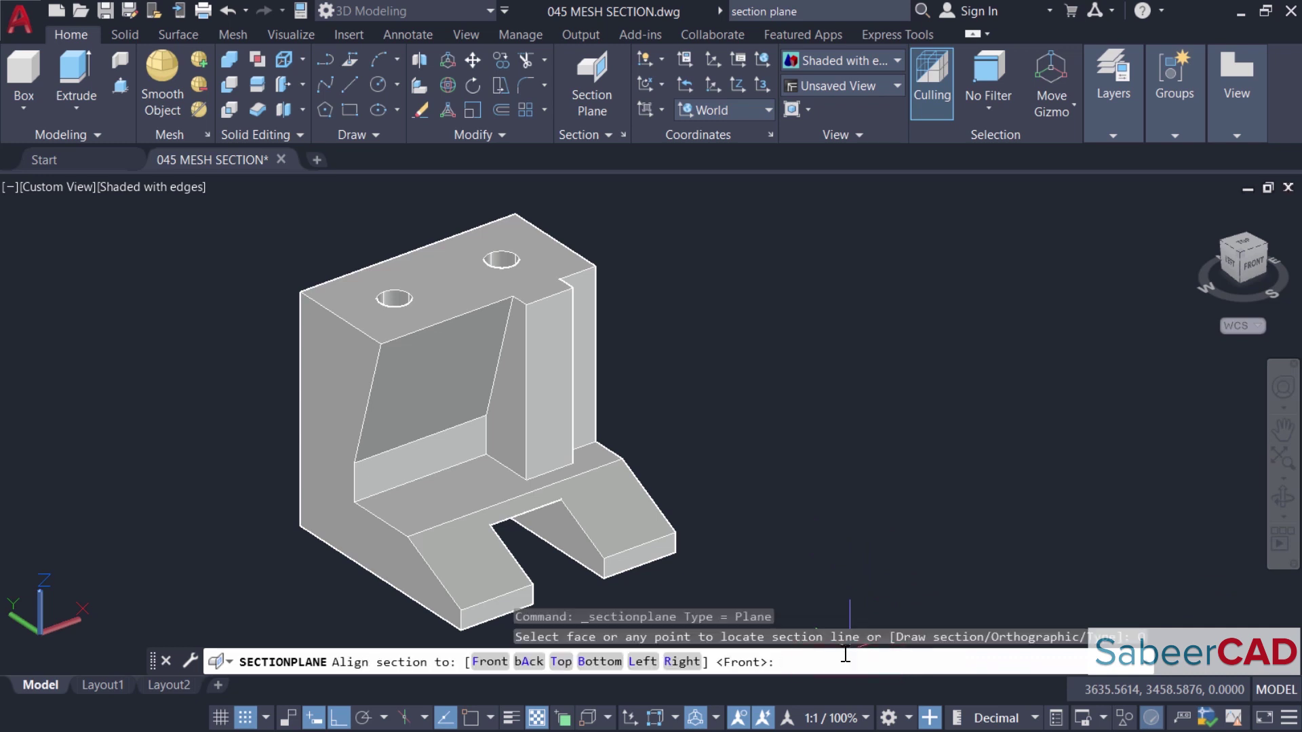
left_click(502, 661)
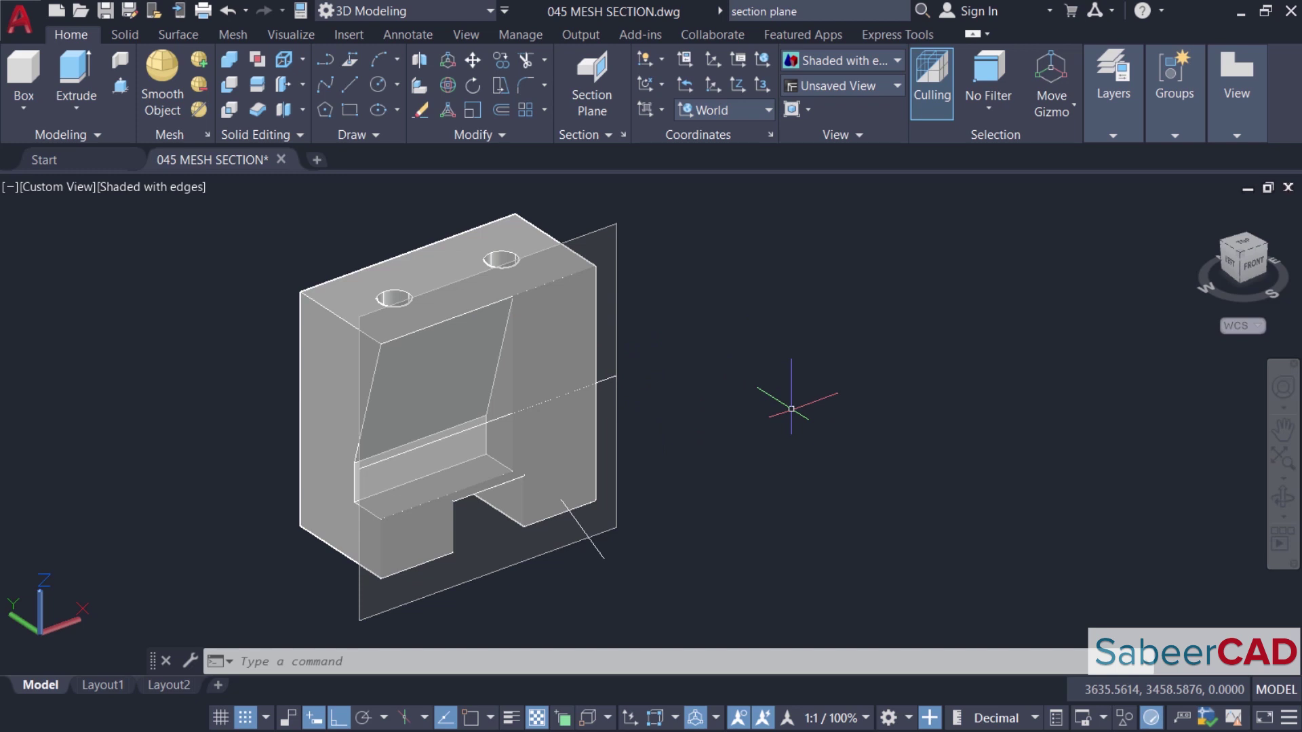
key("ctrl+z")
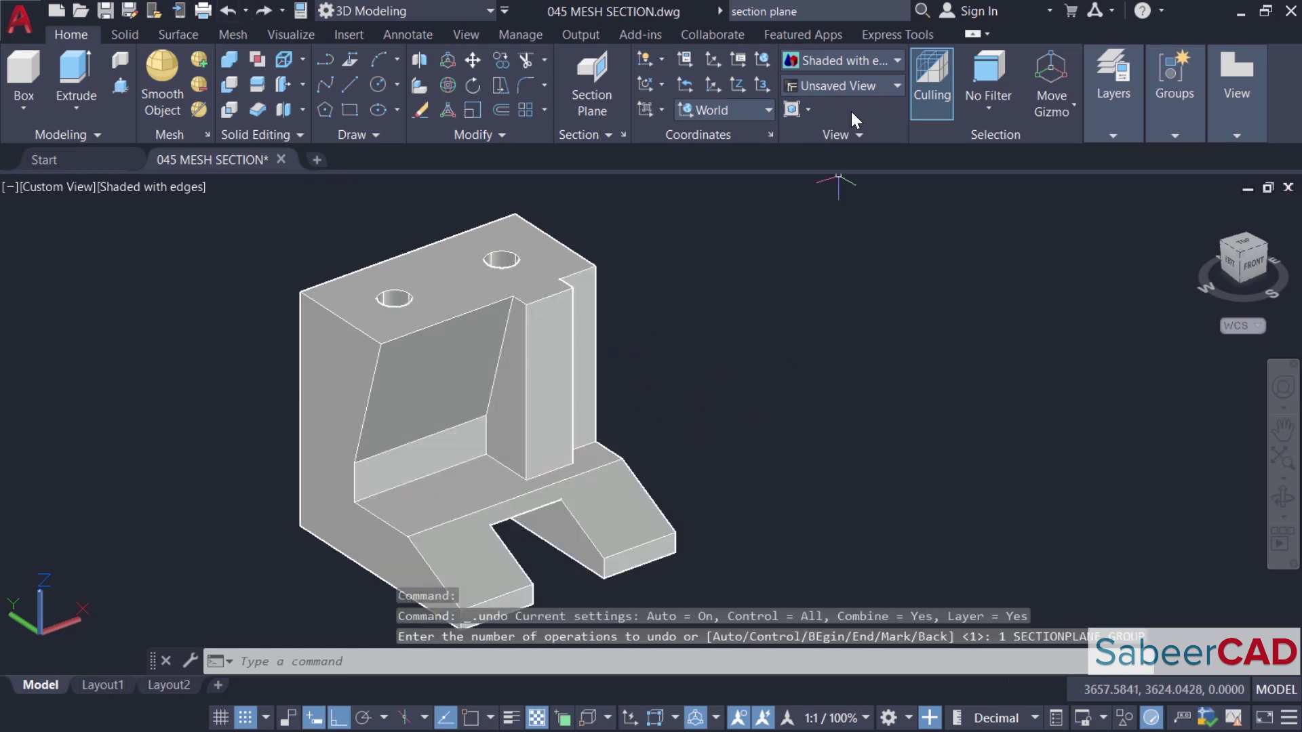
Add an orthographic section plane aligned to the bracket's left side
left_click(597, 86)
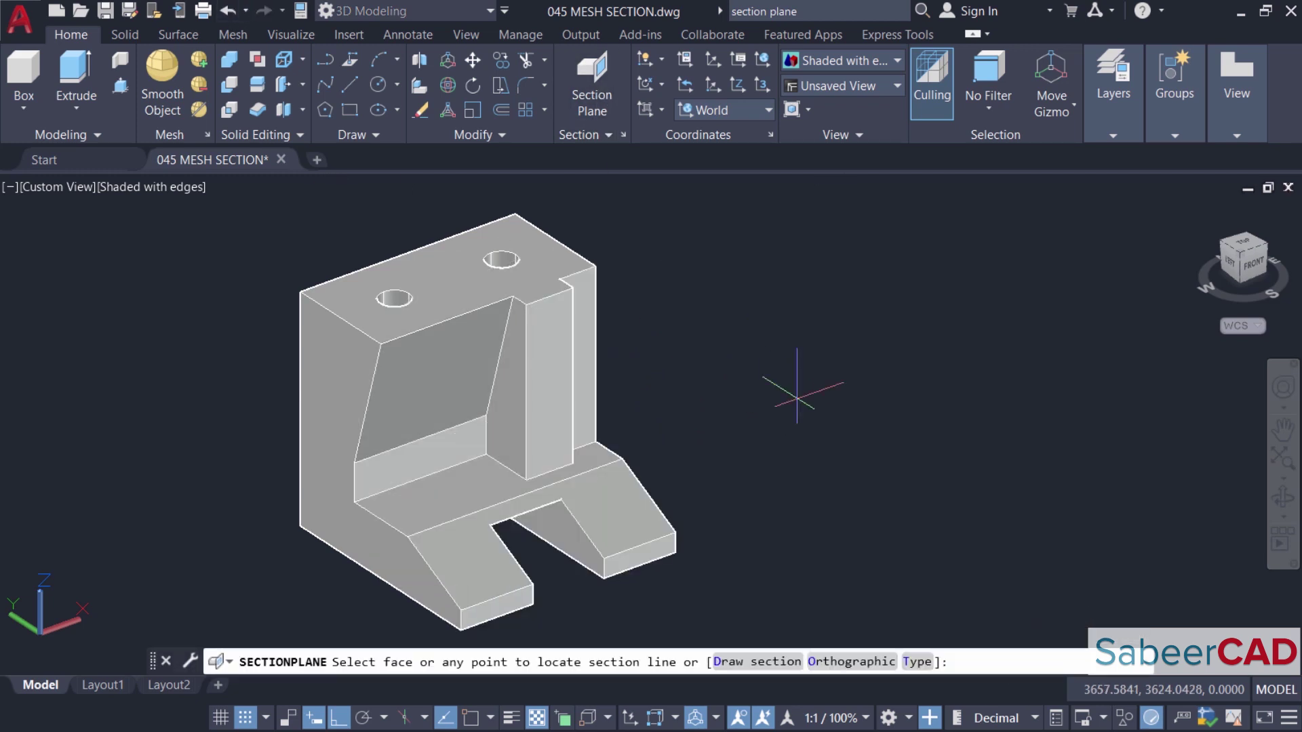
left_click(846, 662)
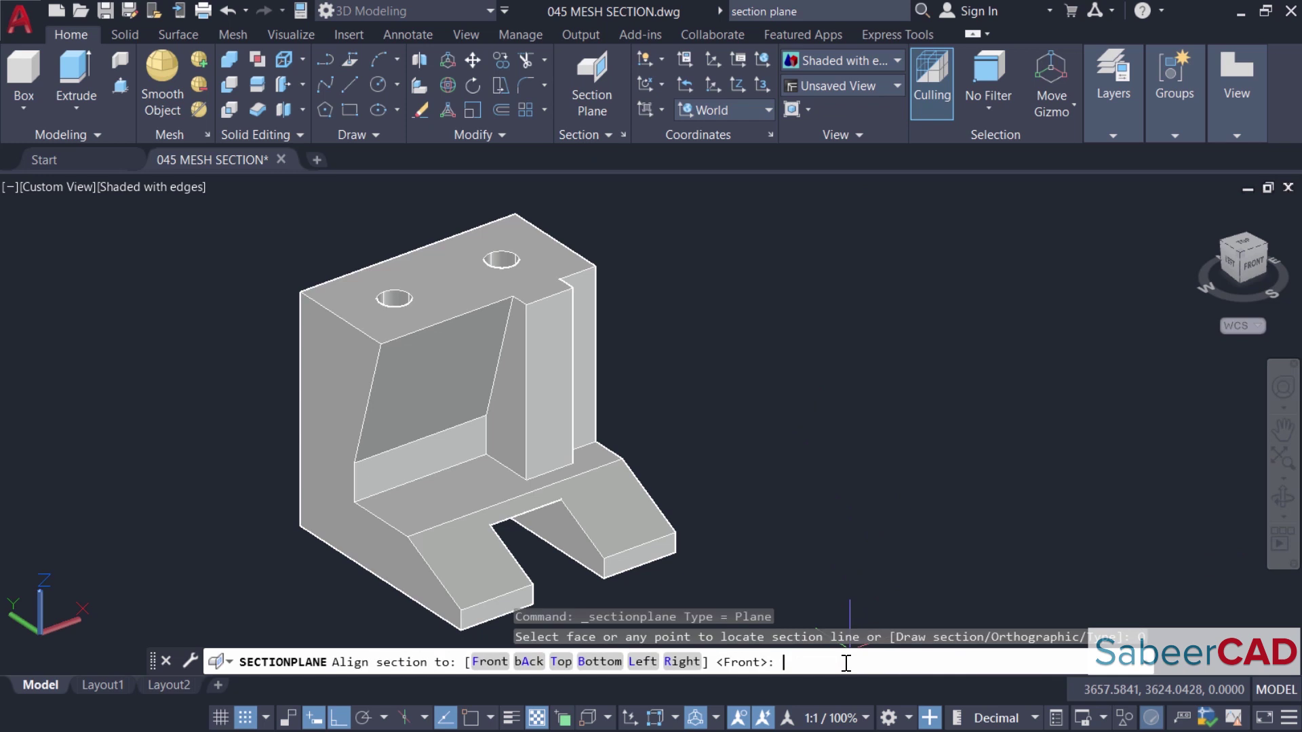
left_click(642, 662)
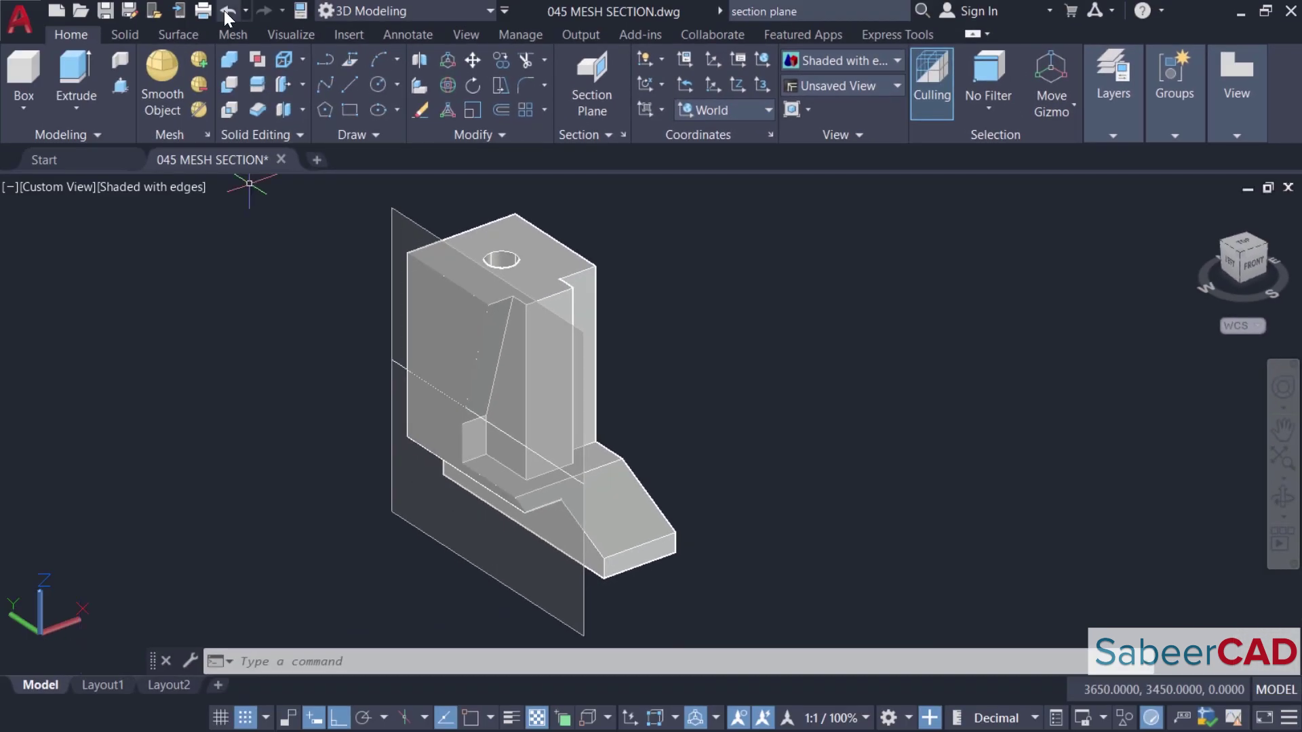
Undo the last section plane and rotate the UCS -90 degrees about the Z axis
left_click(226, 10)
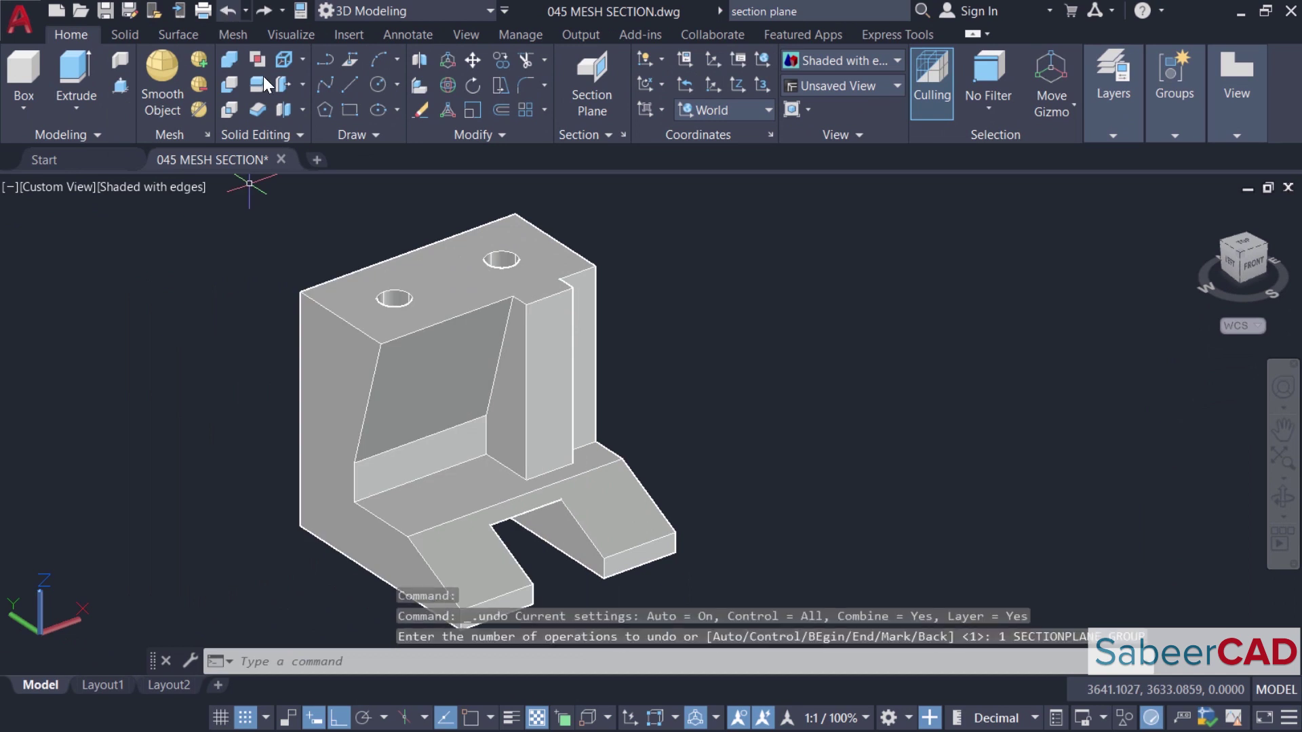
left_click(291, 35)
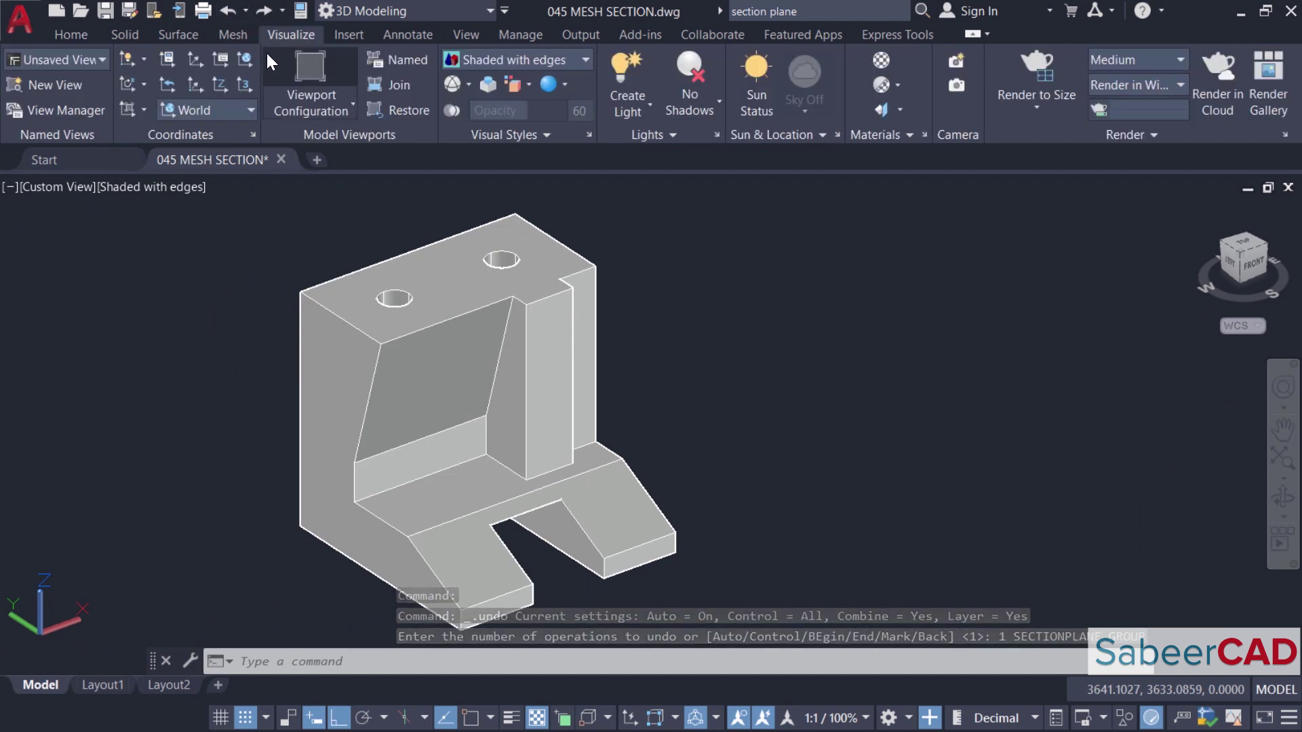
left_click(146, 83)
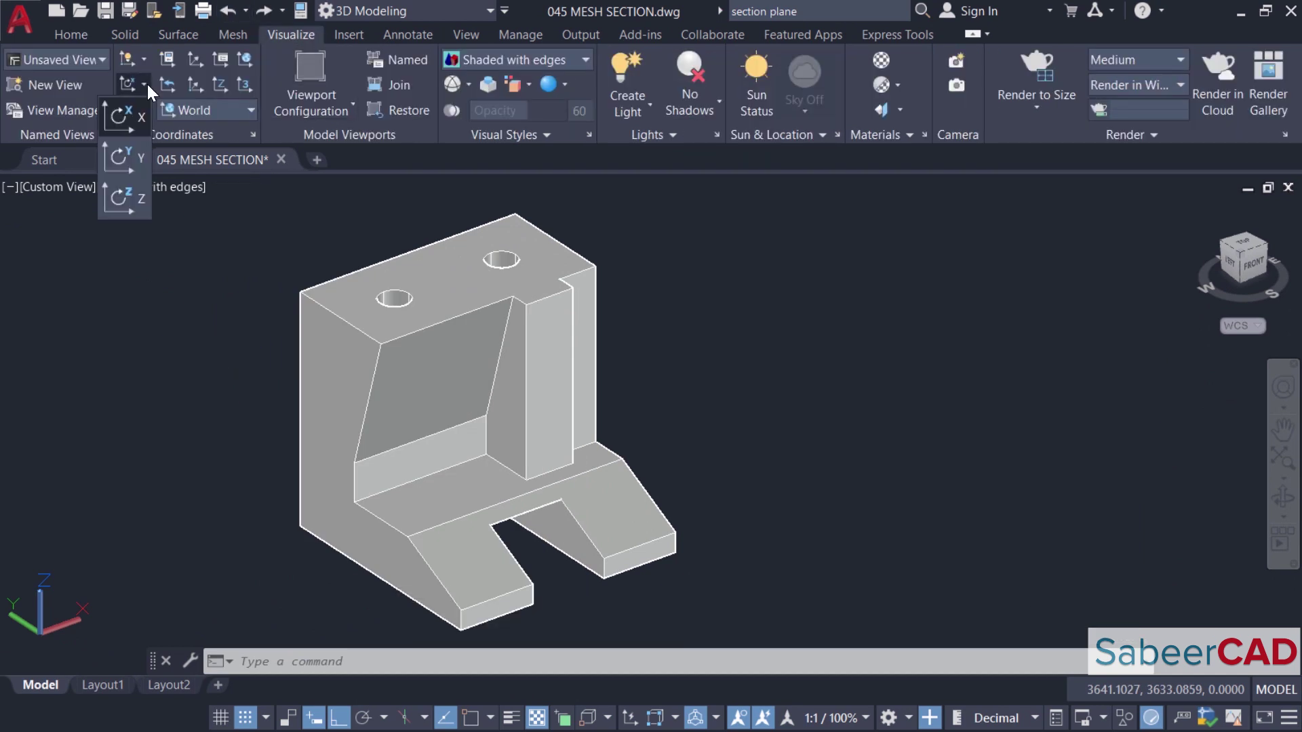
left_click(140, 205)
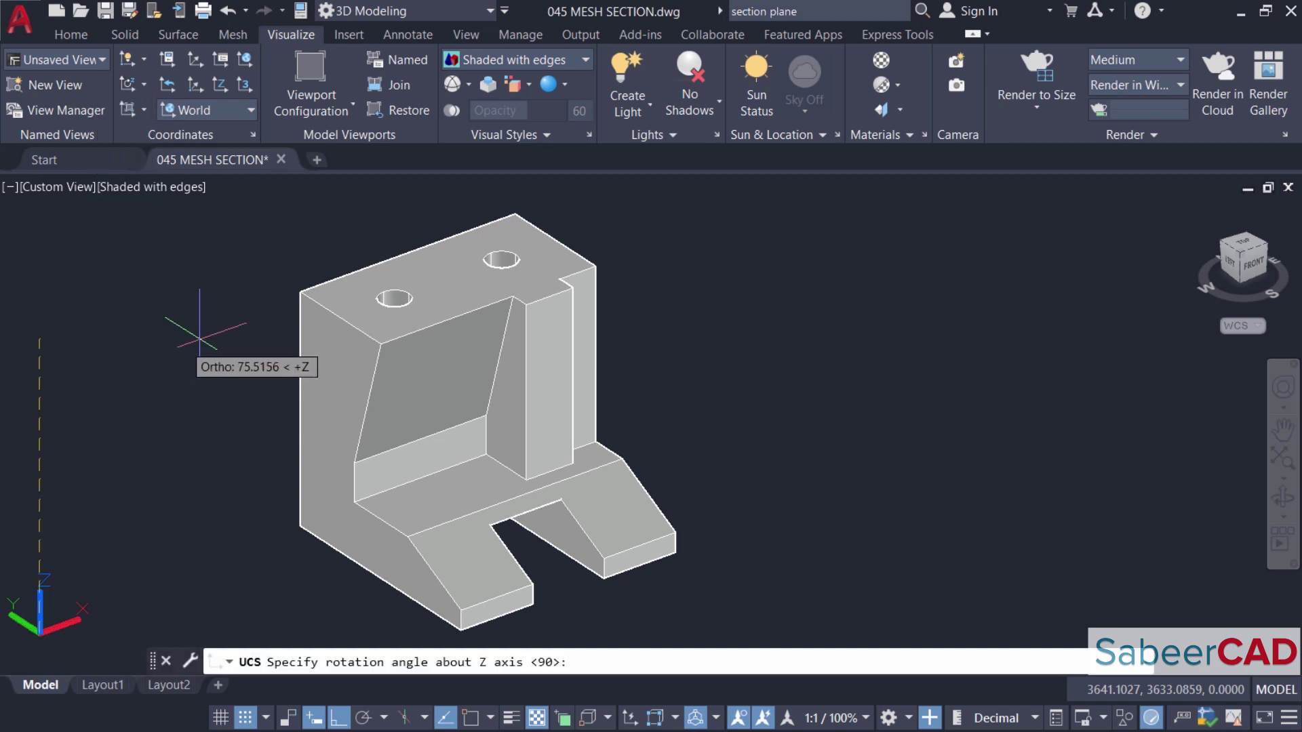
type("-90")
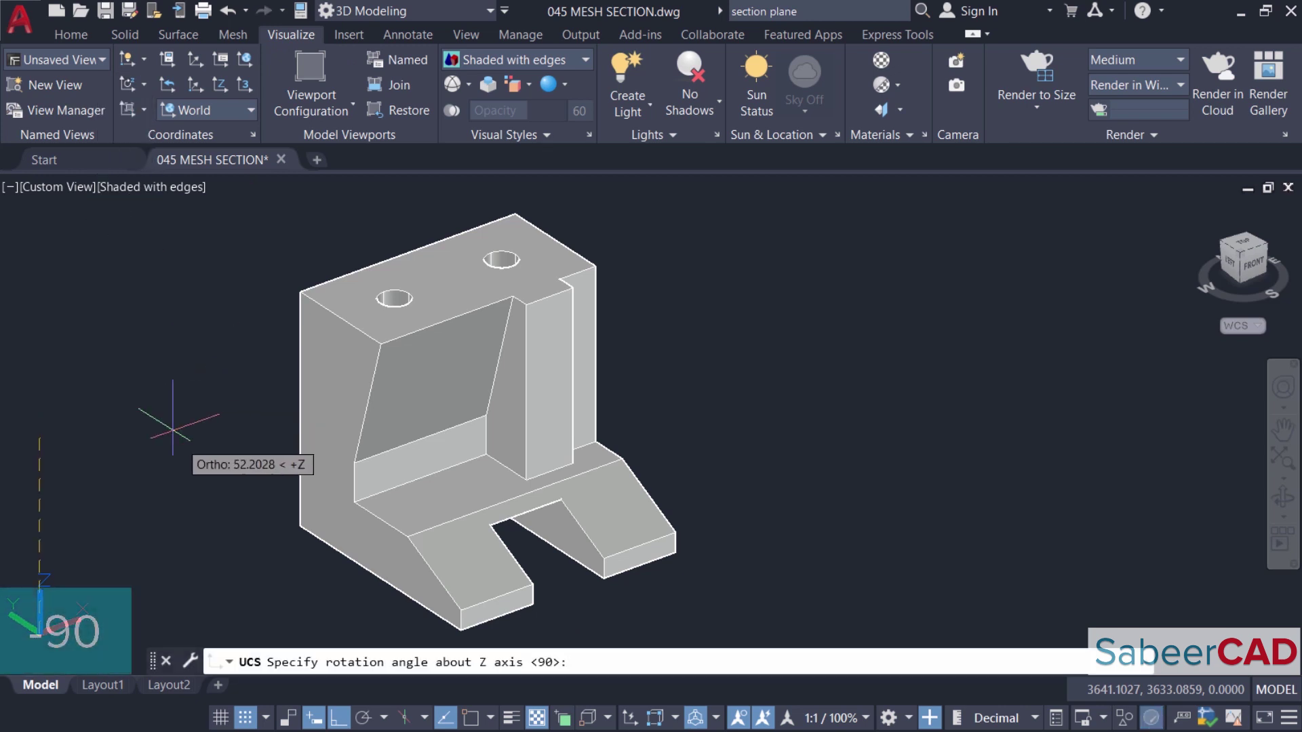
key("Return")
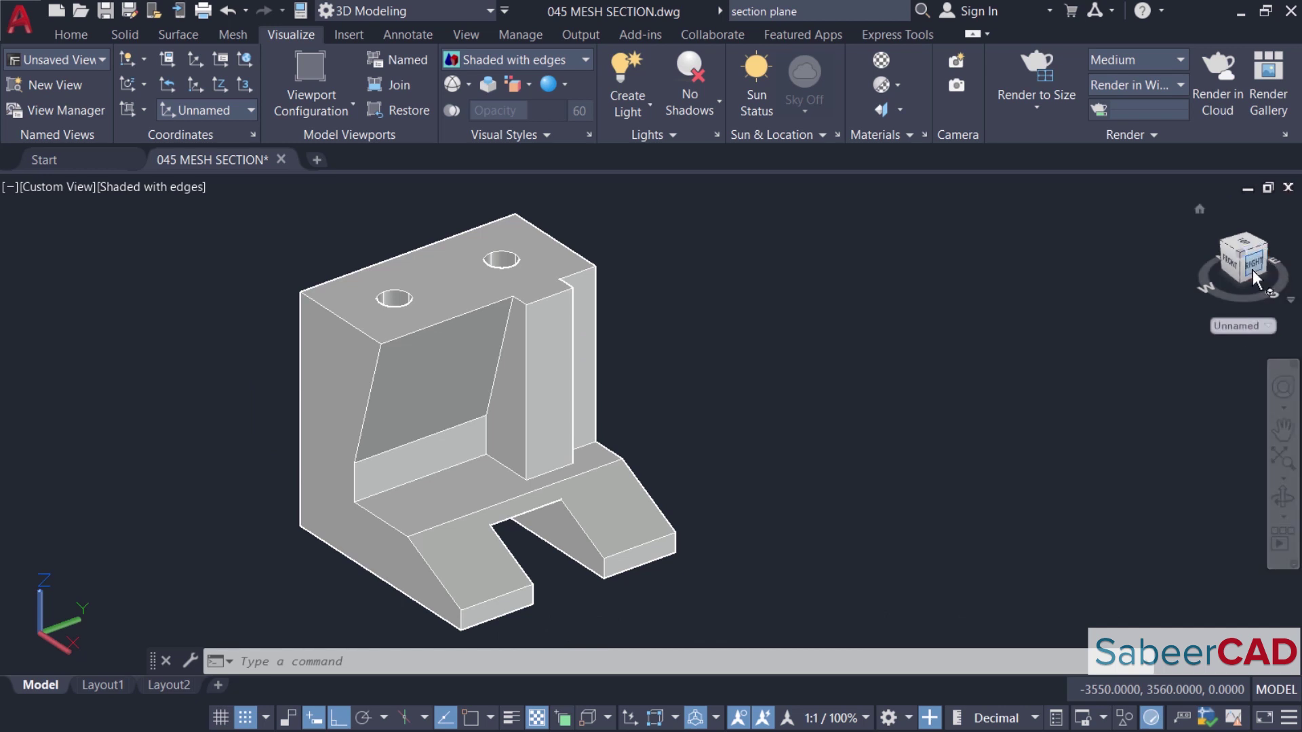
Place an orthographic section plane aligned to the Front view
left_click(593, 79)
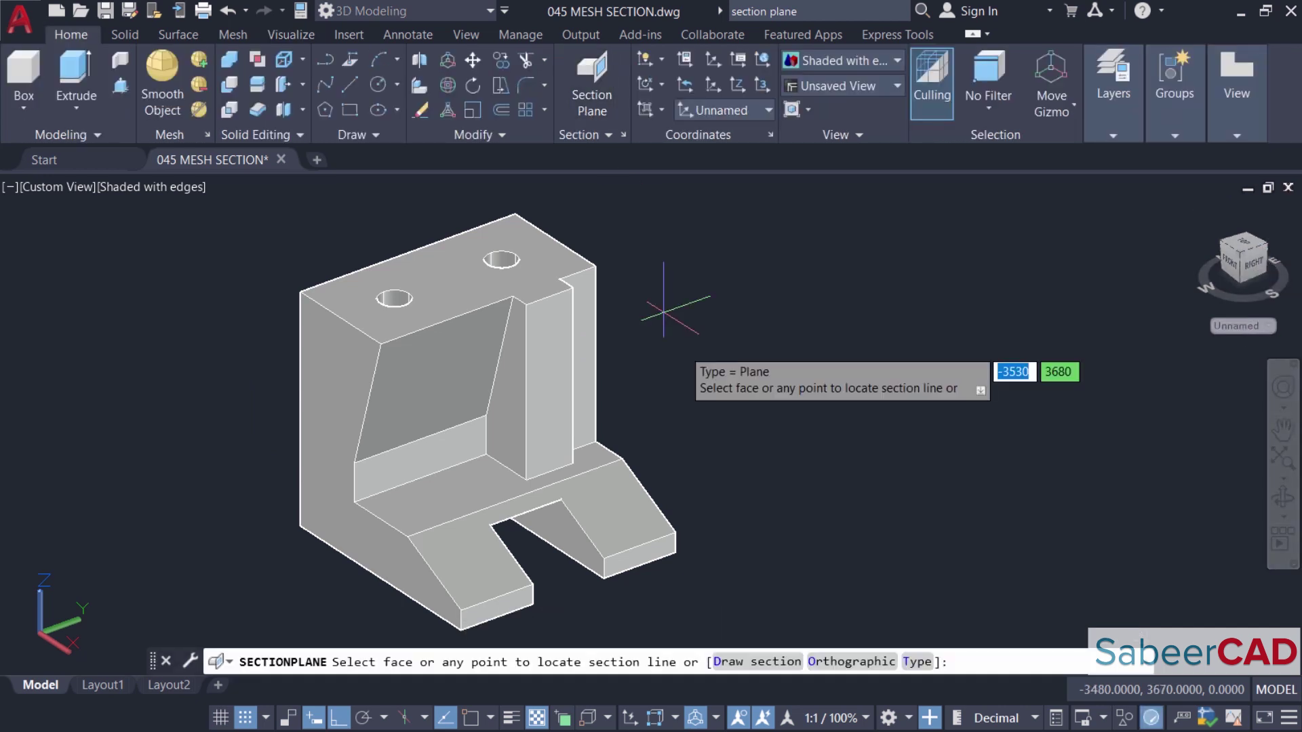
left_click(837, 663)
left_click(491, 663)
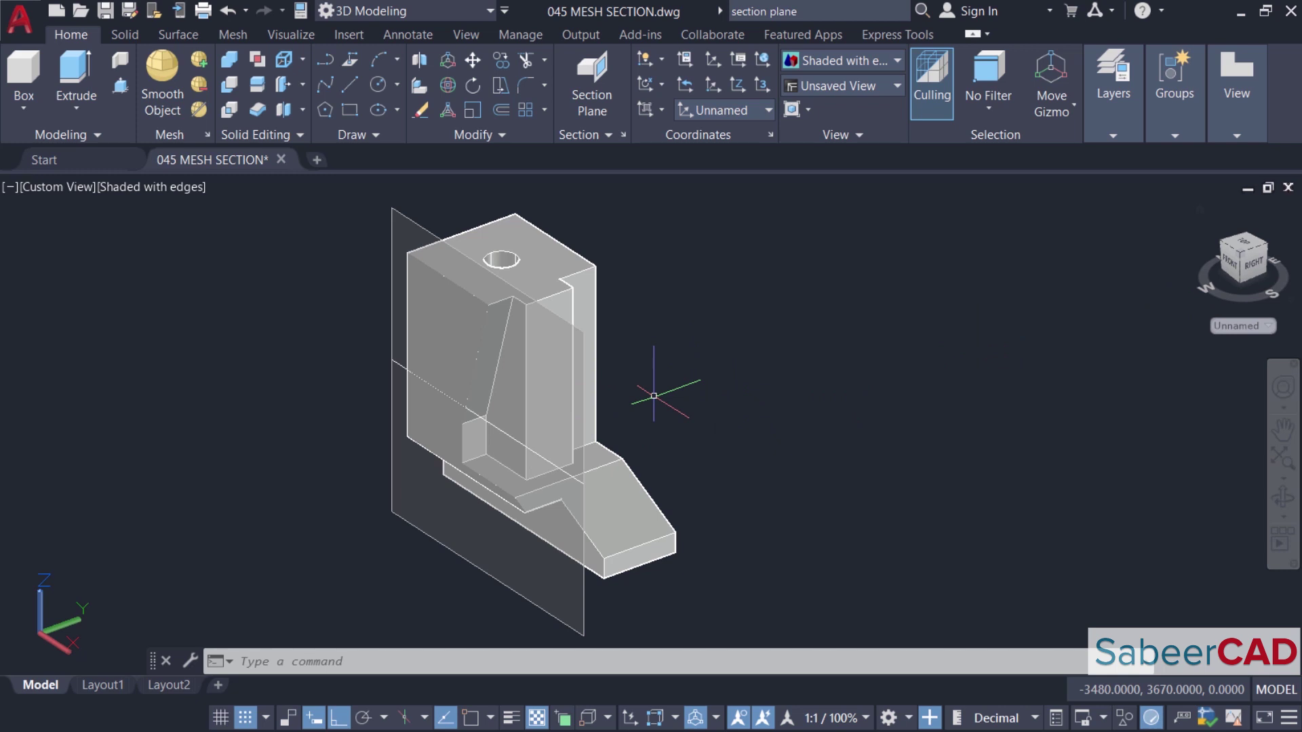
Erase the front-aligned section plane with the E command
type("e")
key("Return")
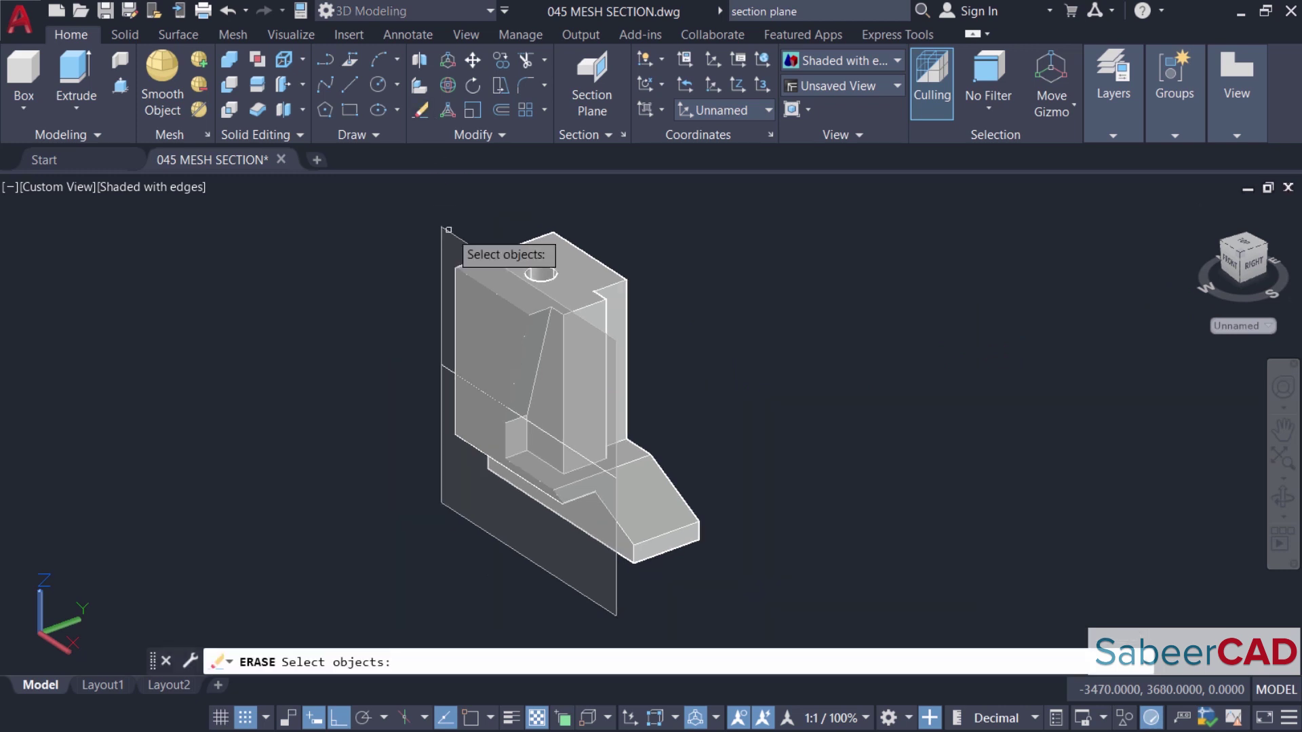
left_click(448, 230)
left_click(415, 202)
key("Return")
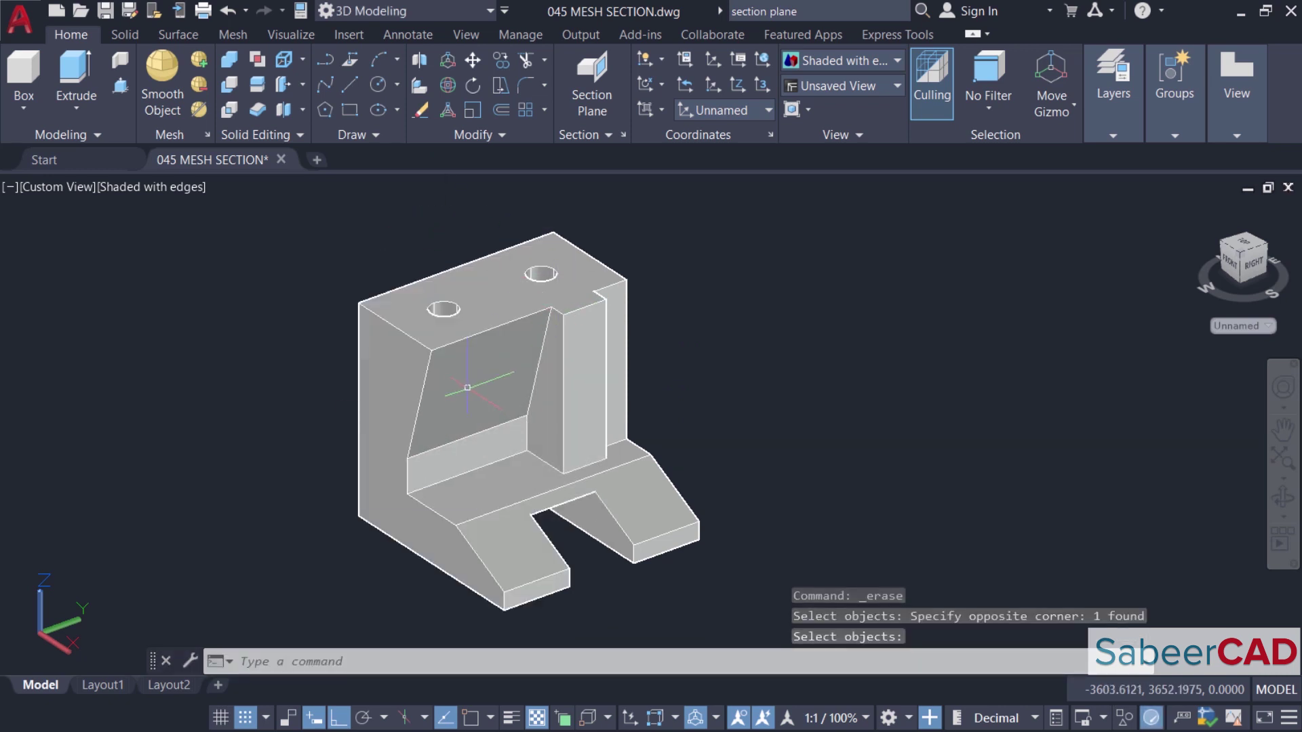
Draw a section line through both hole centres with Osnap on, and pick its viewing side
left_click(595, 92)
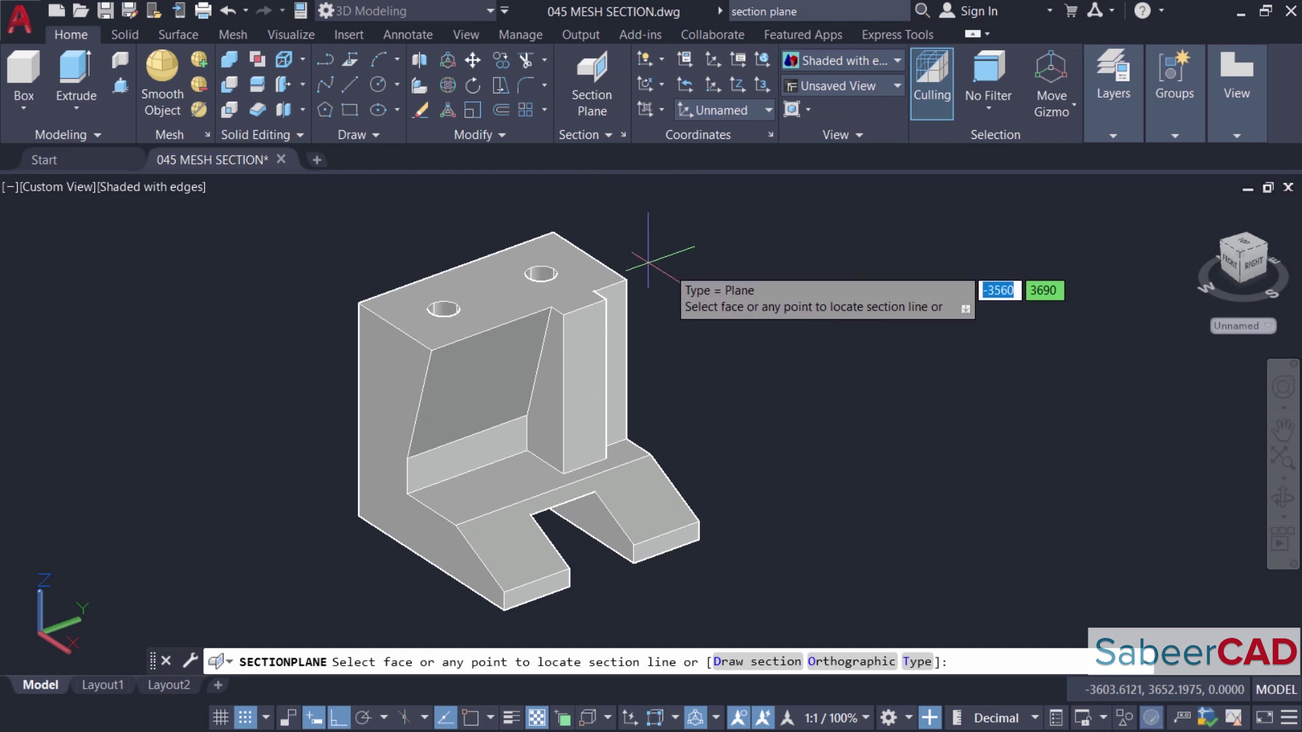
key("F9")
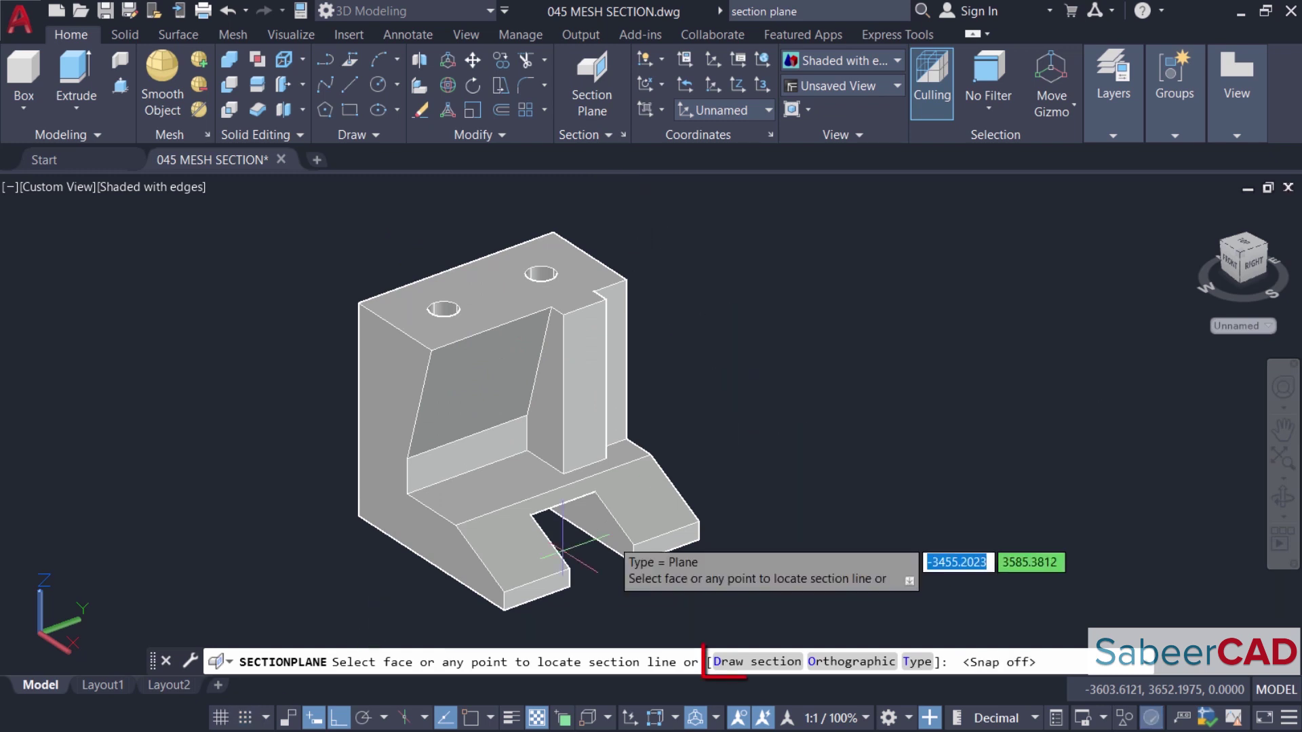
left_click(762, 670)
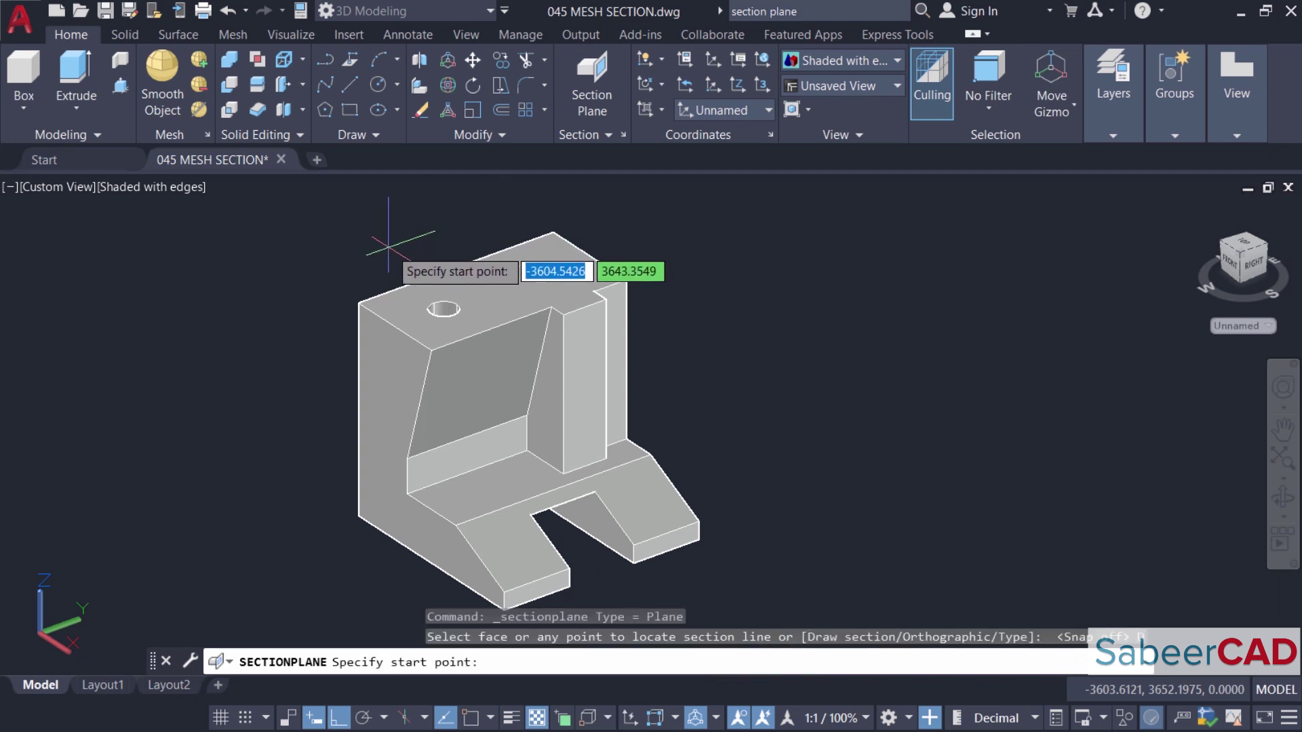
scroll(388, 245, "up", 2)
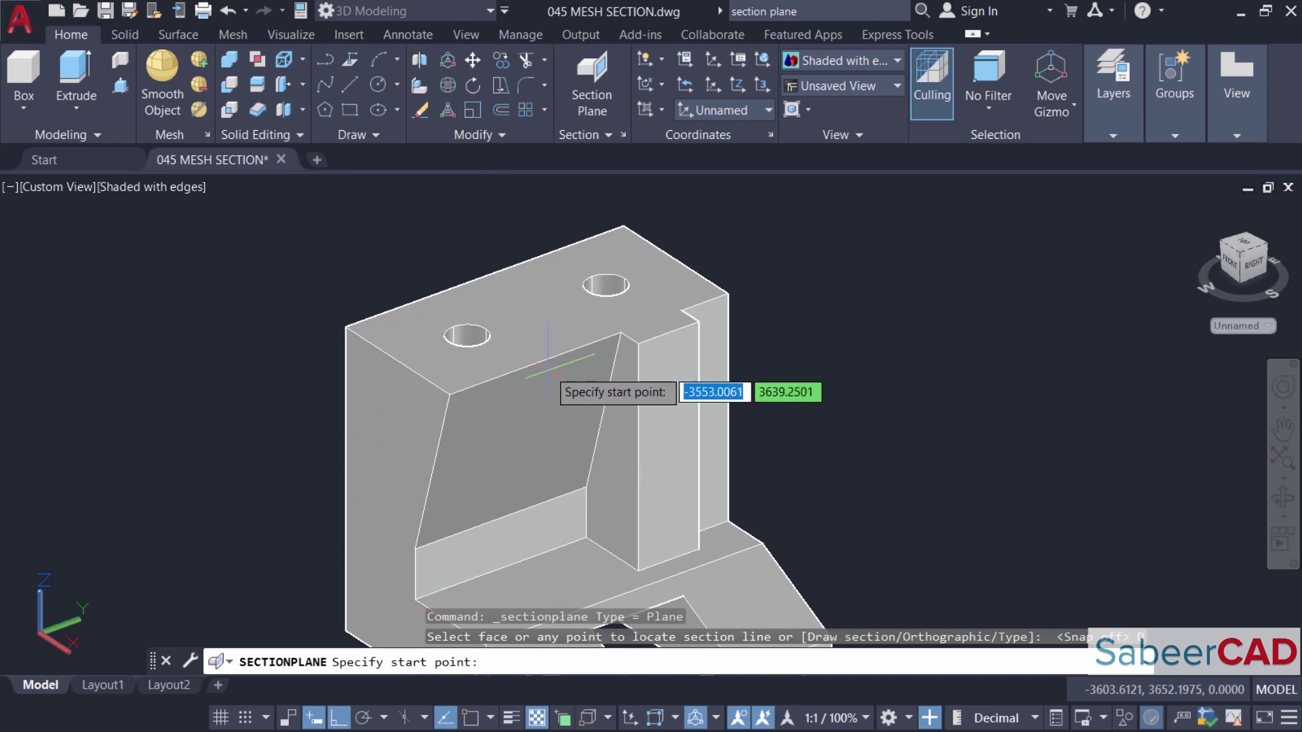
left_click(478, 717)
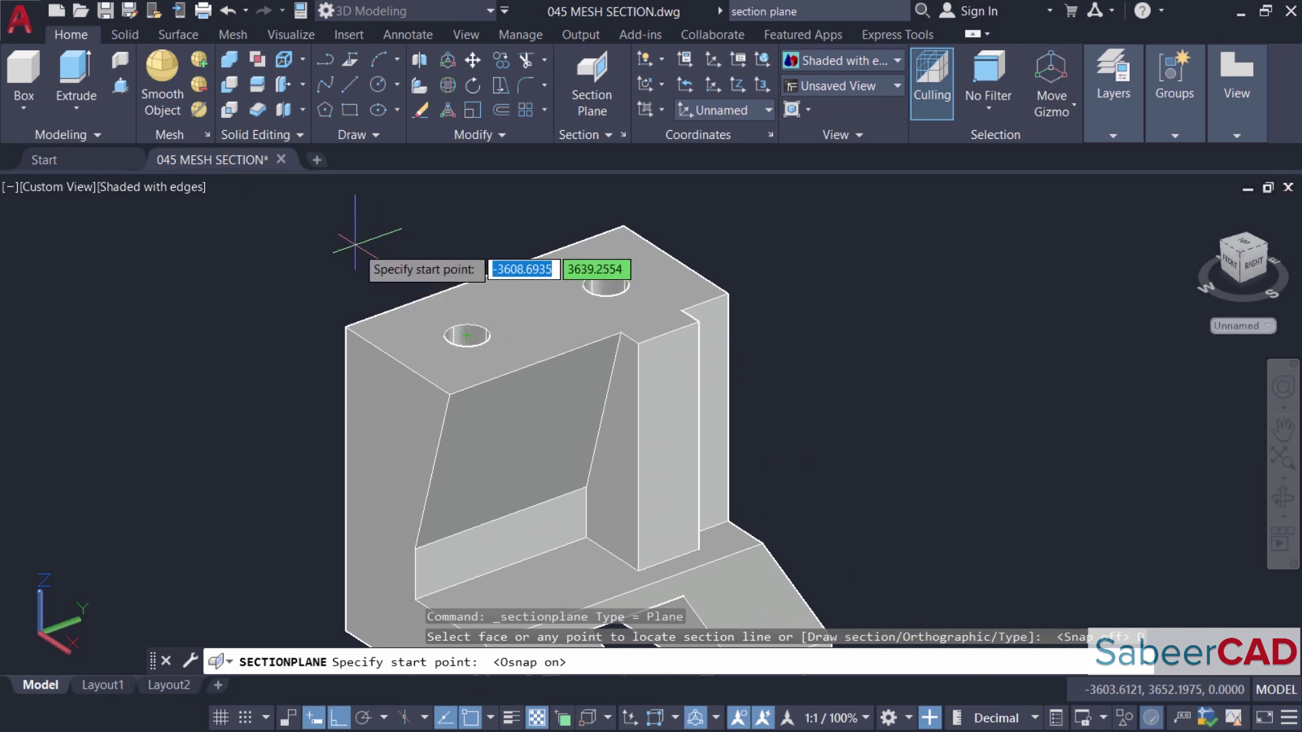
left_click(359, 266)
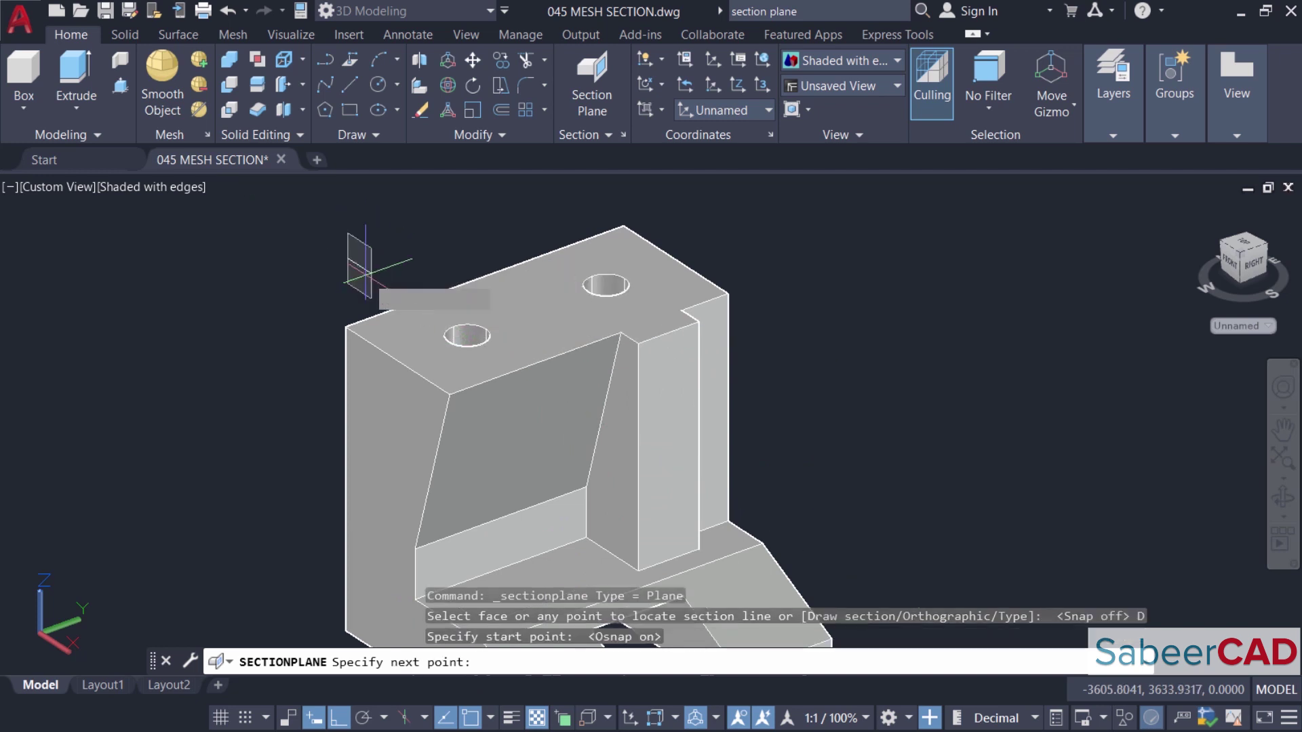
left_click(467, 335)
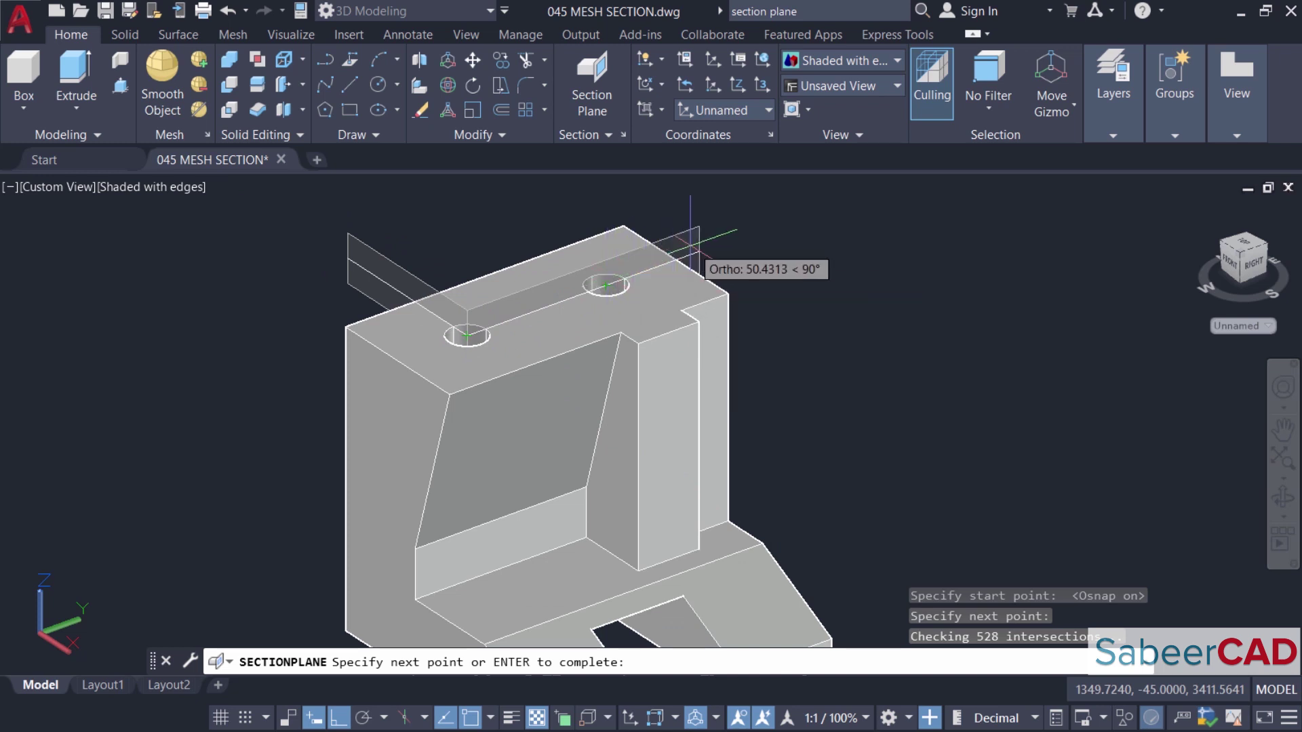
left_click(731, 232)
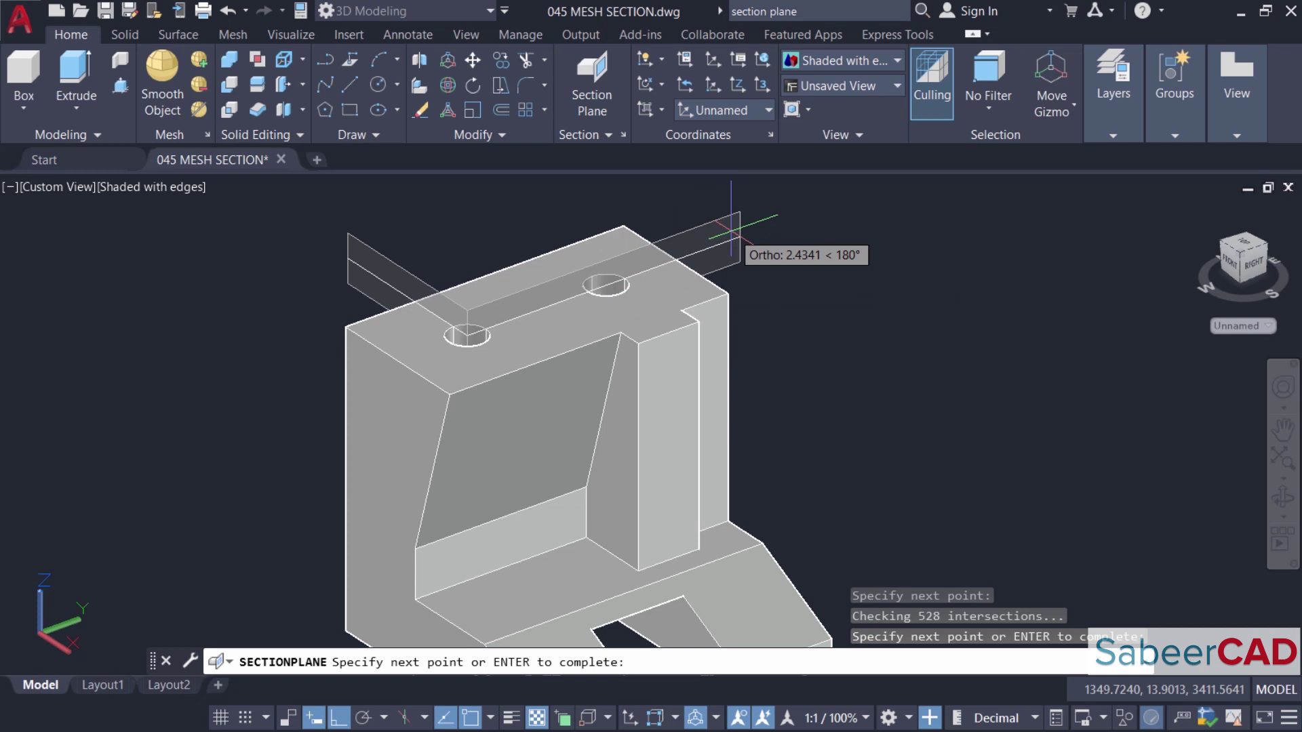
key("Return")
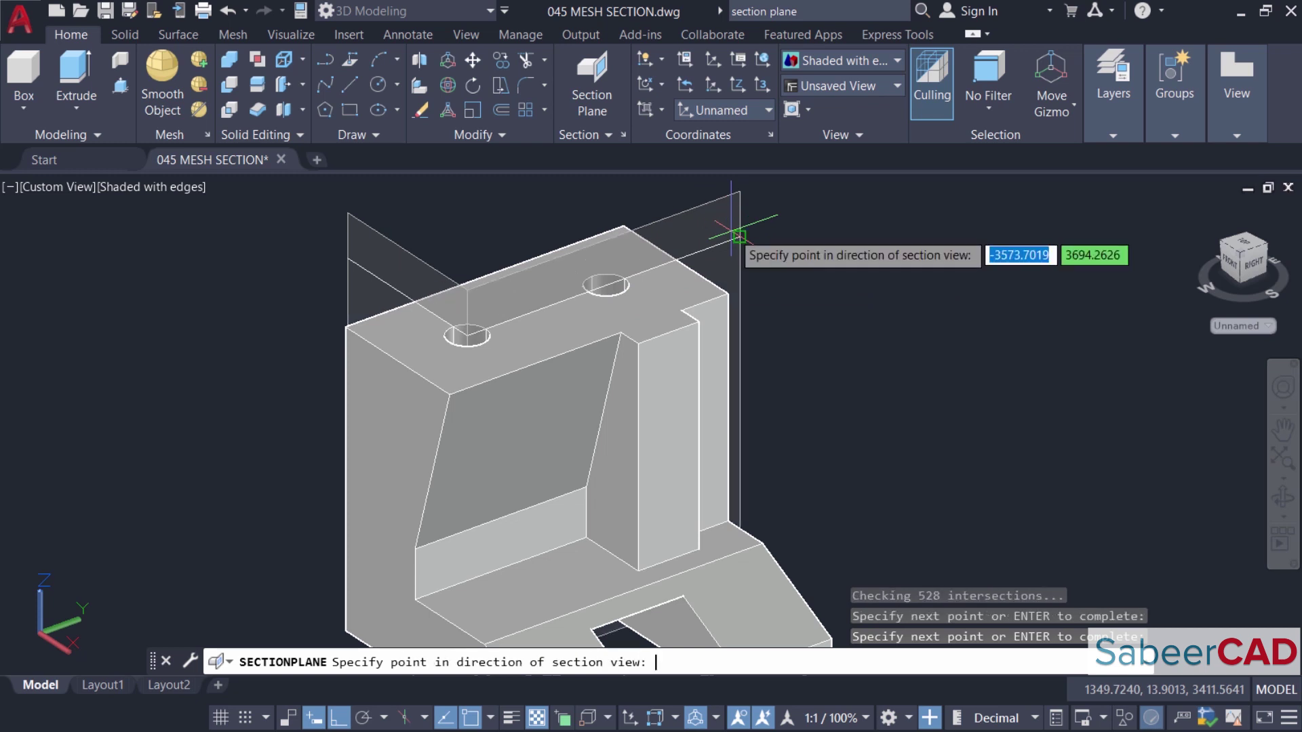
left_click(622, 226)
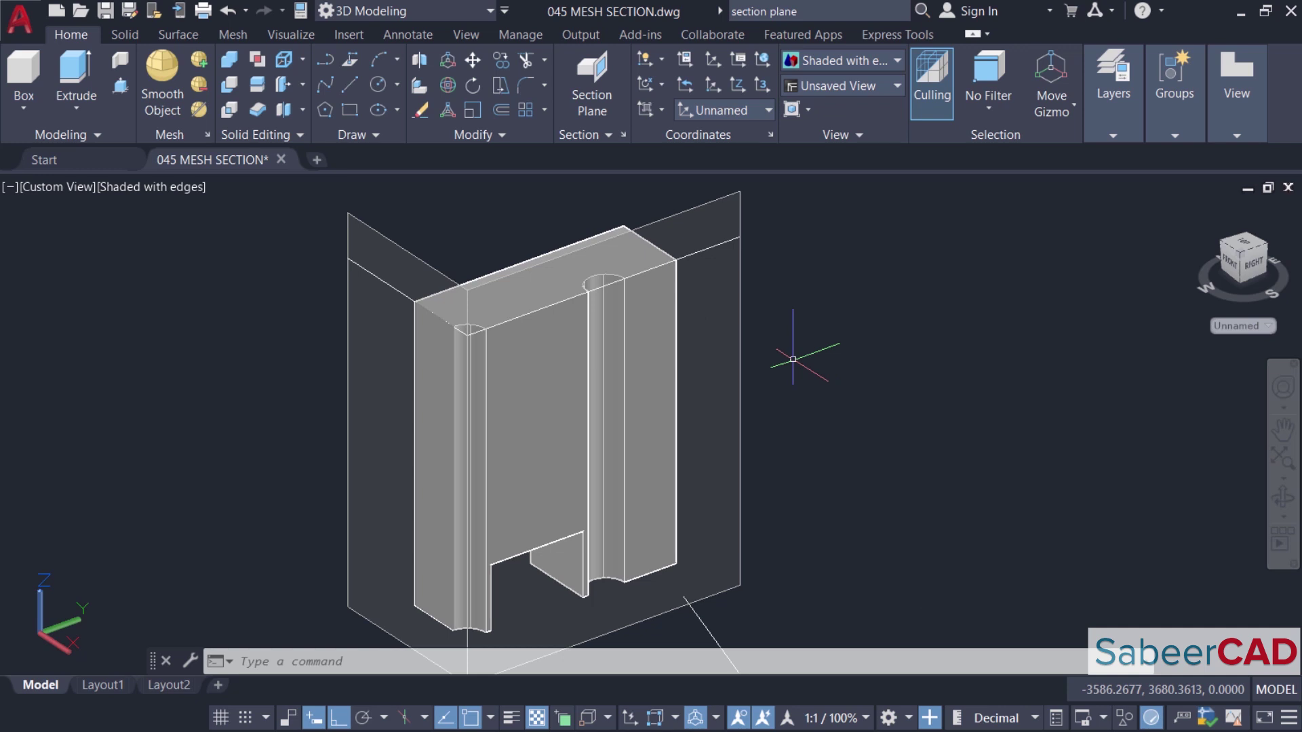
Add a jog to the section line at a point along it
key("Escape")
left_click(738, 359)
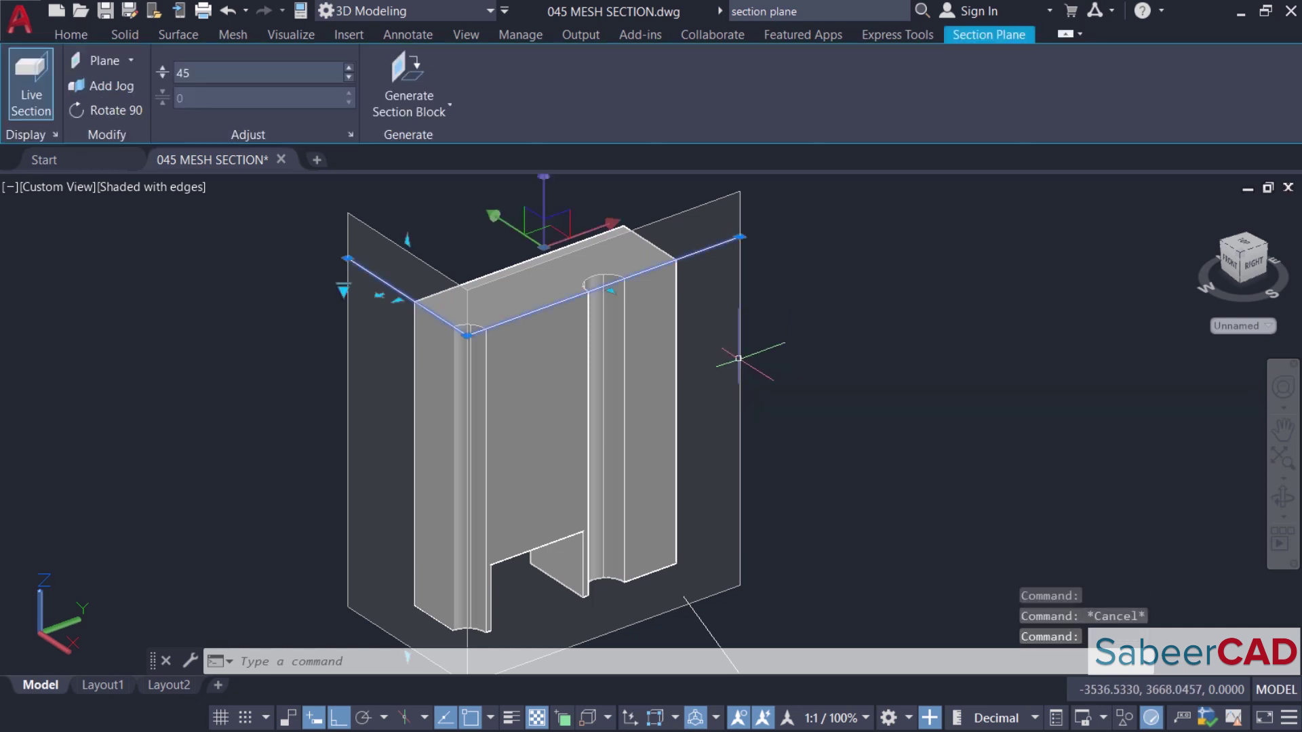
right_click(738, 365)
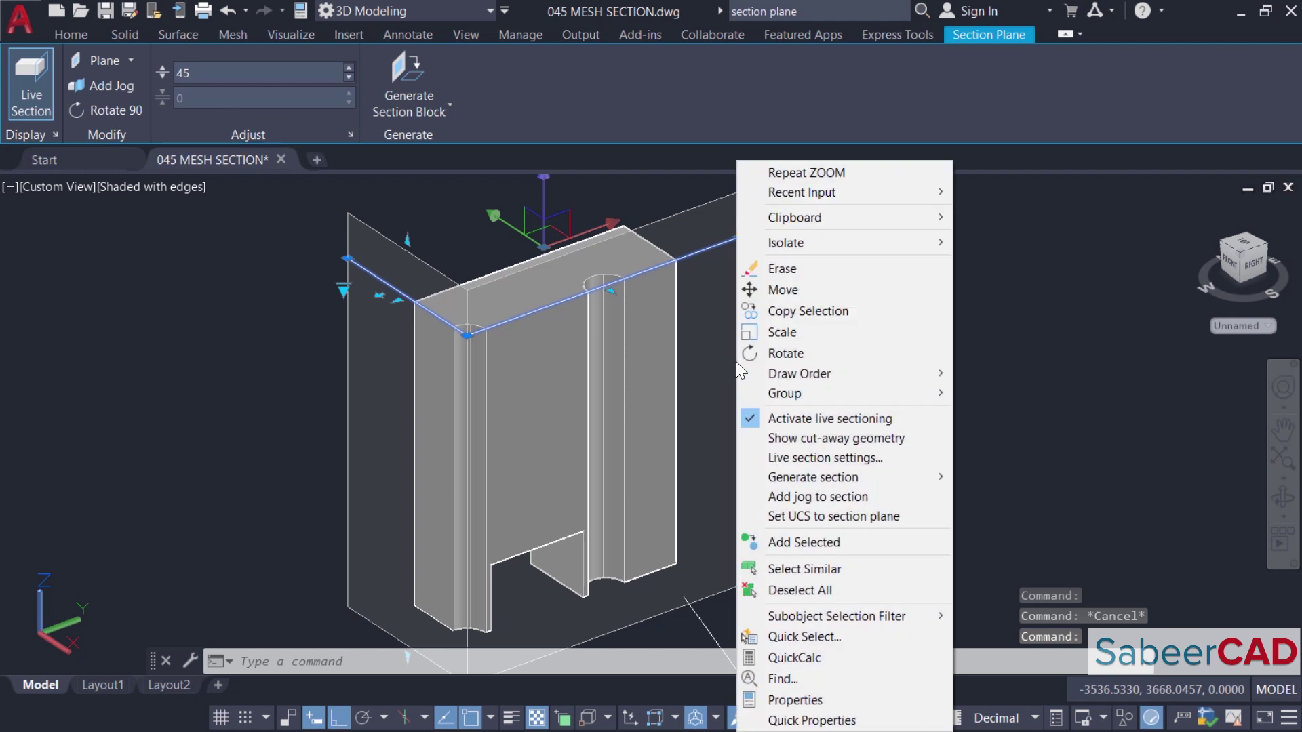
left_click(829, 496)
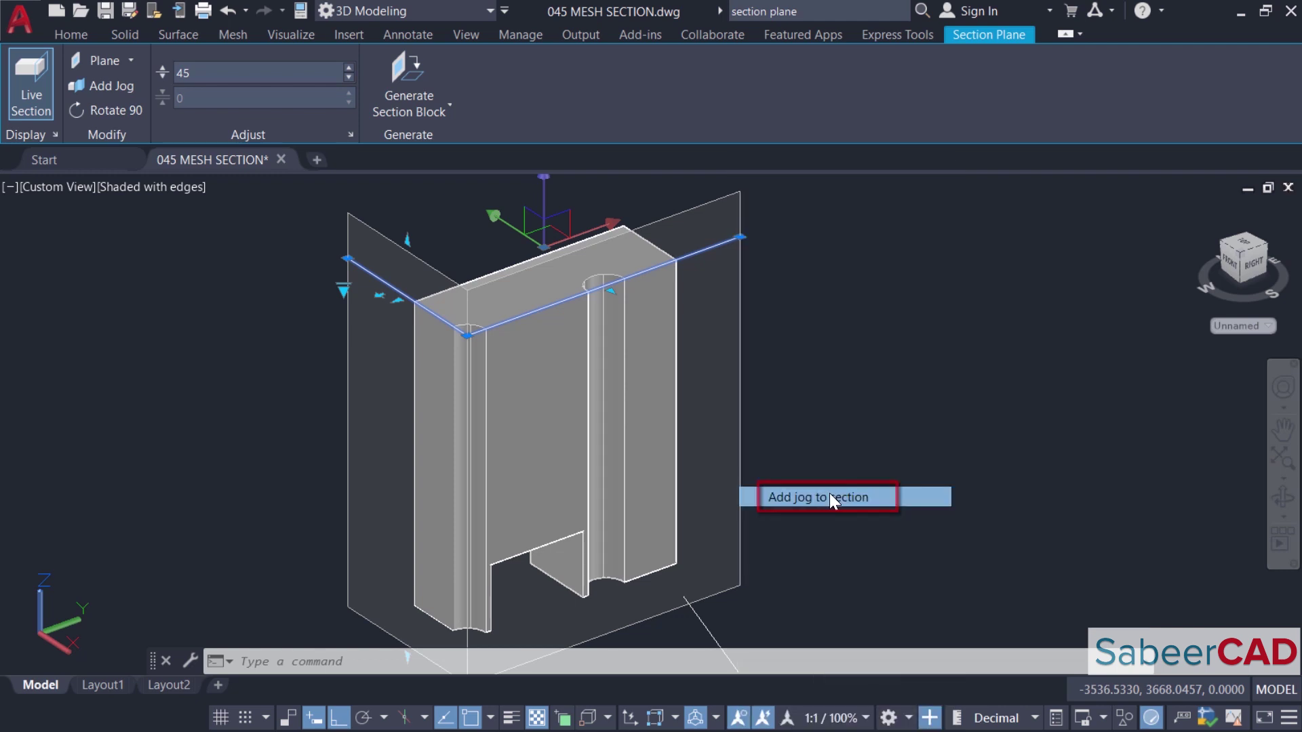
left_click(644, 271)
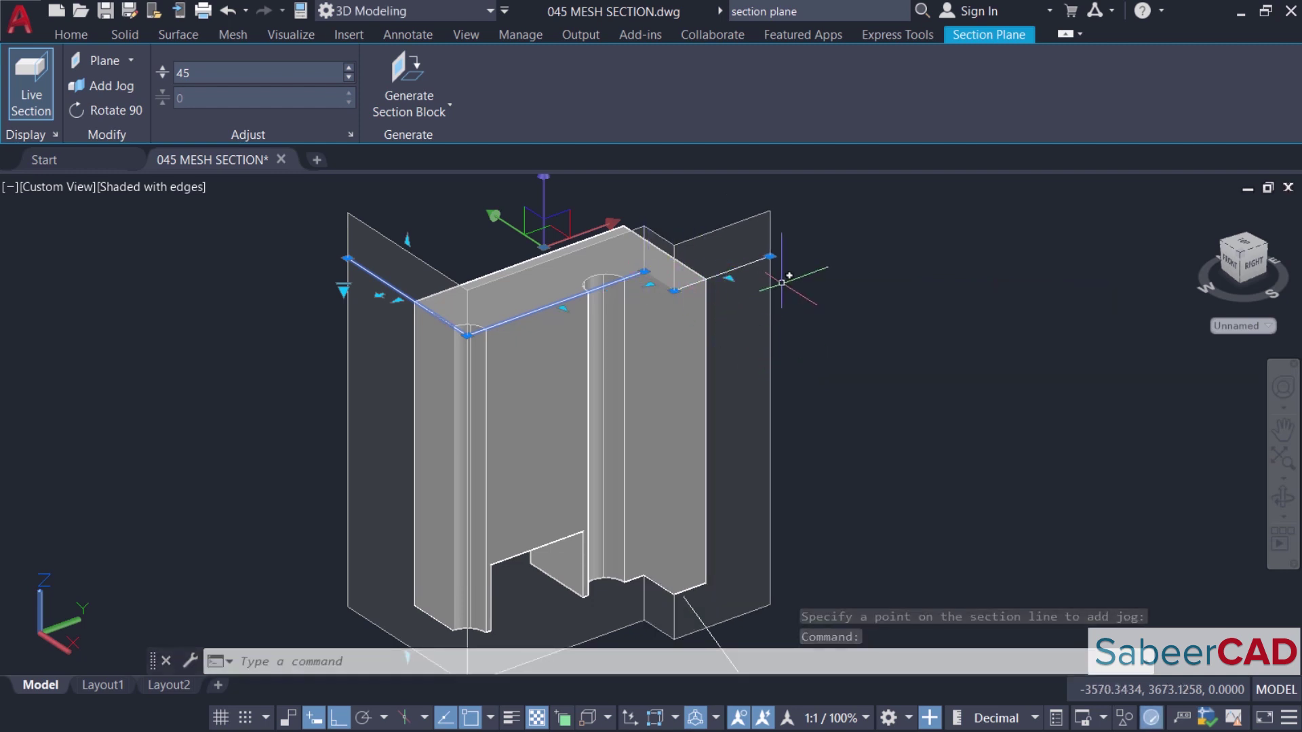
Drag the jogged end segment outward so the cut exposes the bracket's sloped portion
left_click(729, 278)
key("Escape")
left_click(728, 278)
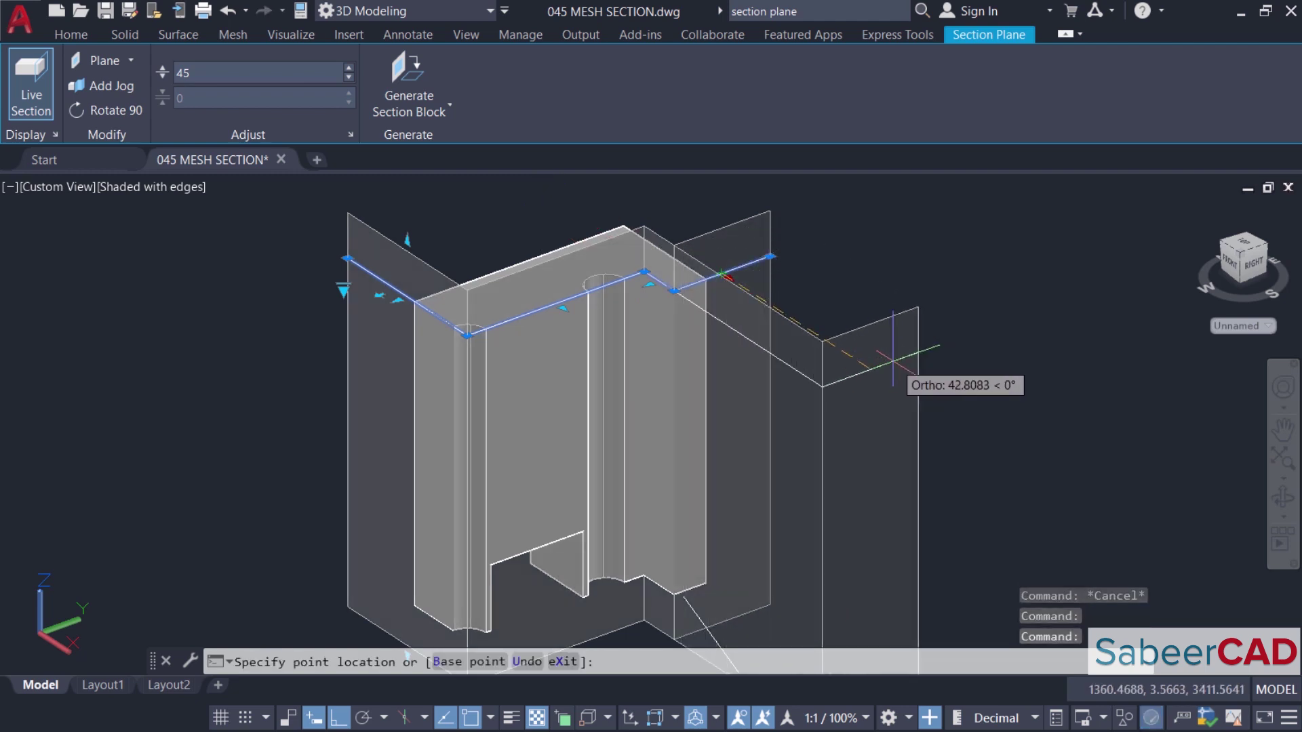
left_click(893, 366)
scroll(788, 288, "down", 2)
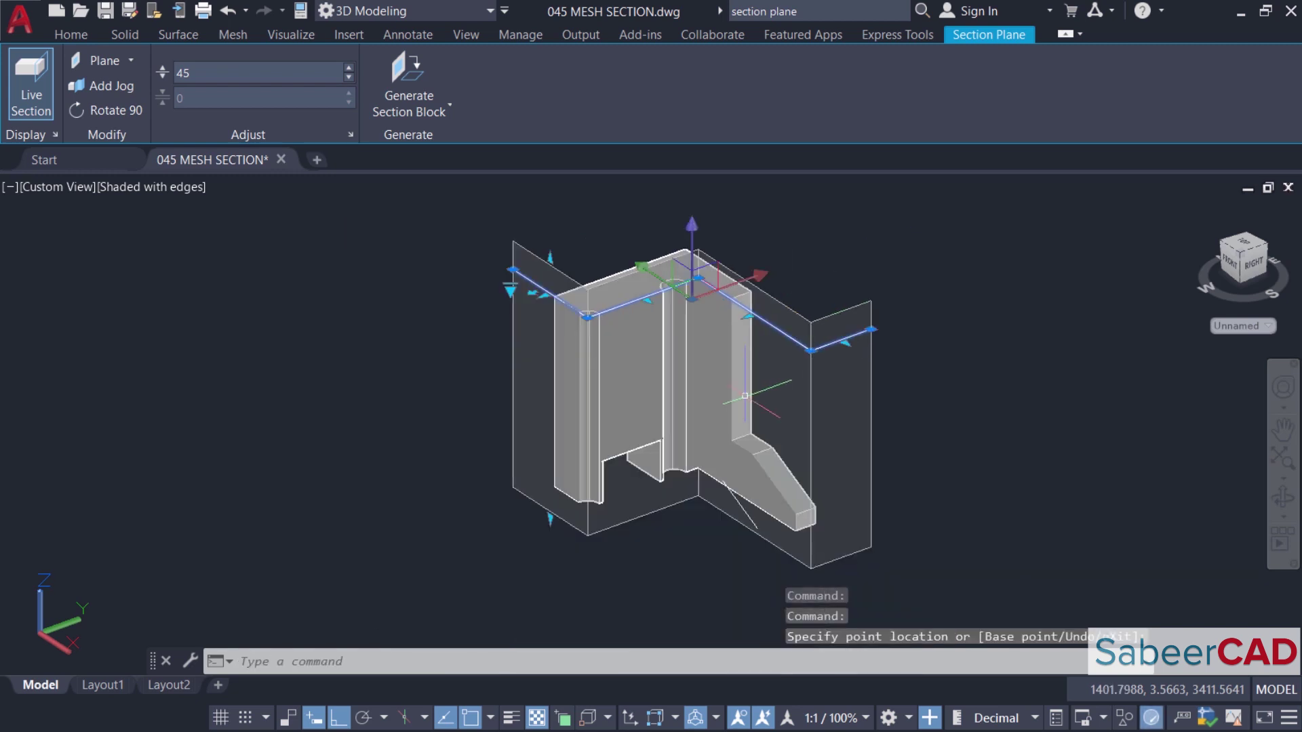
scroll(788, 288, "up", 2)
middle_click_drag(752, 400, 745, 387)
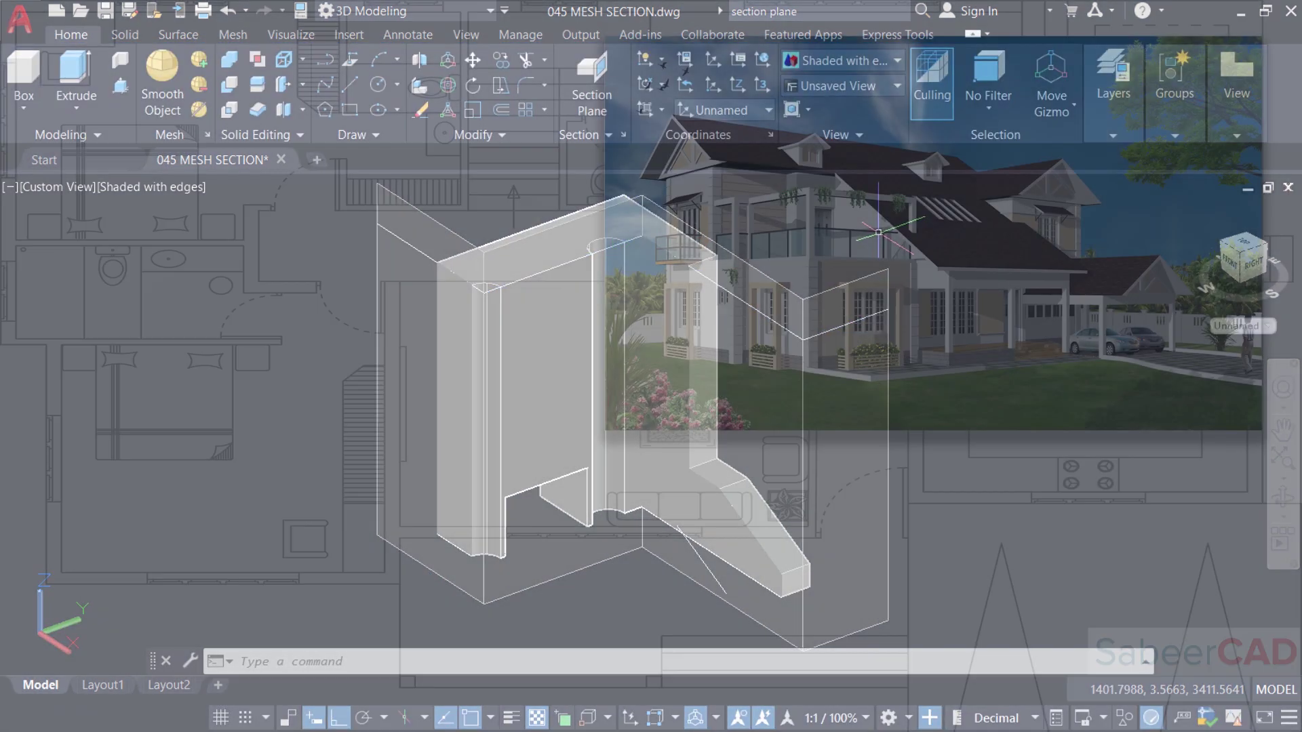